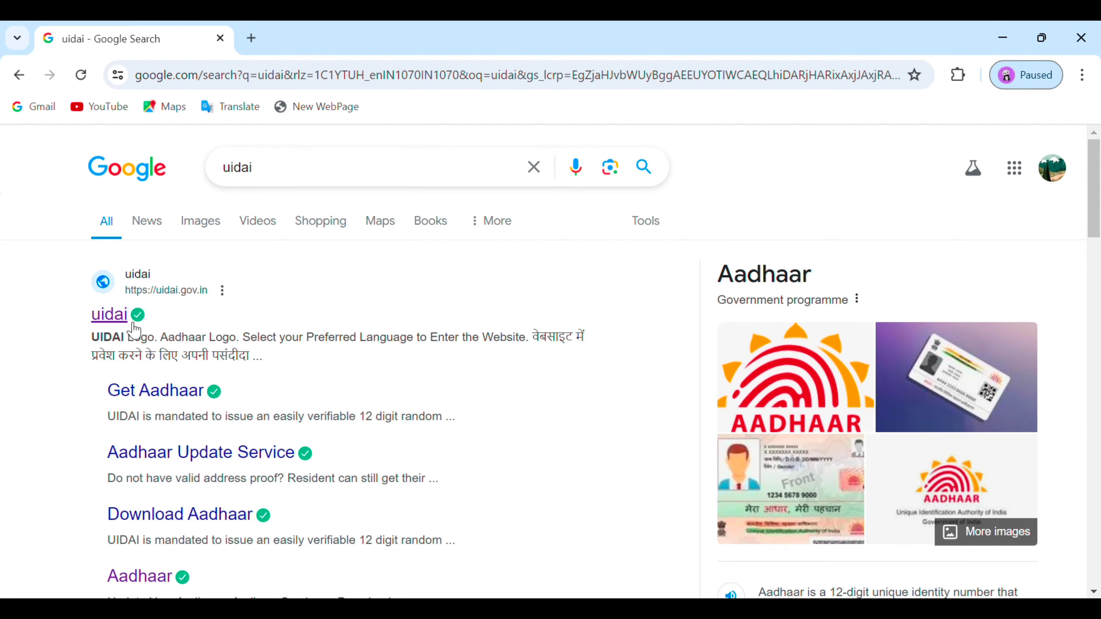
Open the uidai.gov.in result from the Google search for 'uidai'
left_click(132, 324)
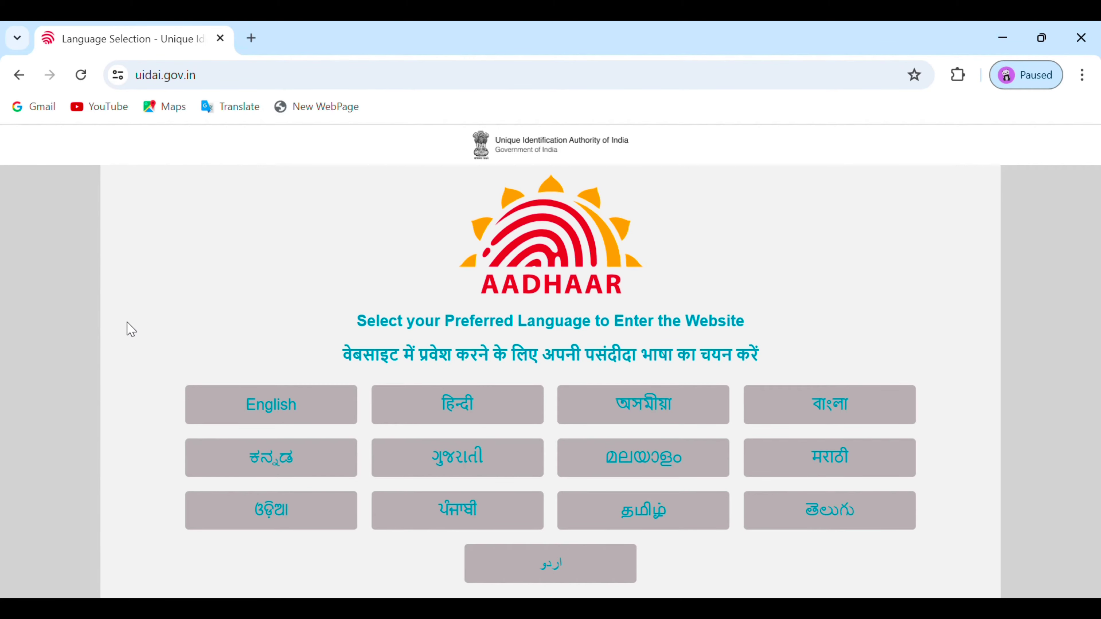
Enter the UIDAI site in English, choose Update Demographics Data & Check Status, and start myAadhaar login
left_click(313, 429)
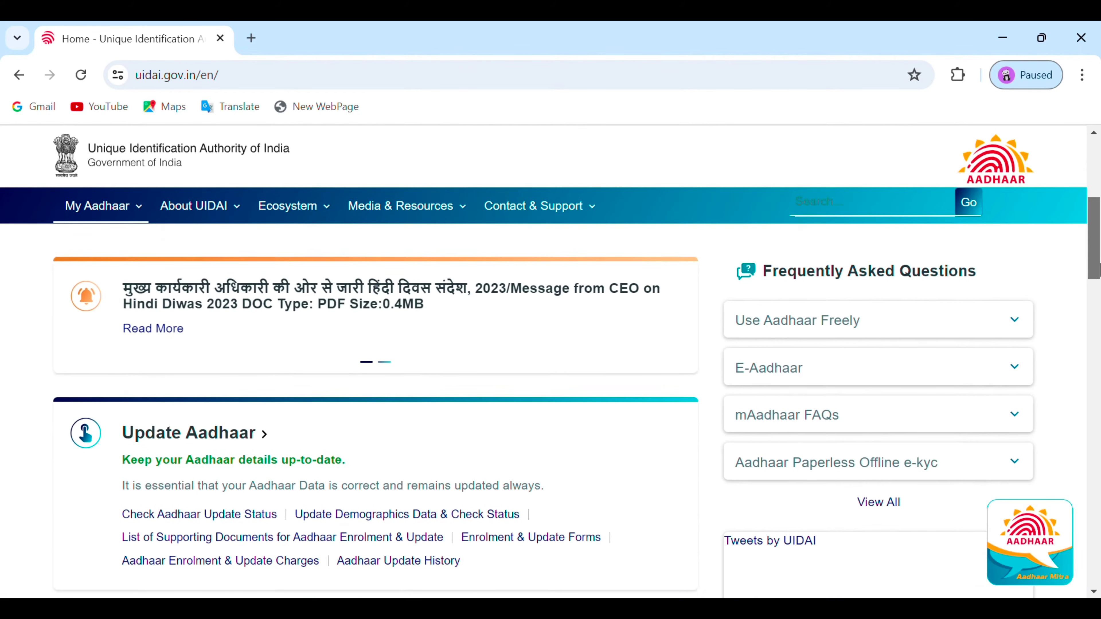
scroll(1098, 269, "down", 4)
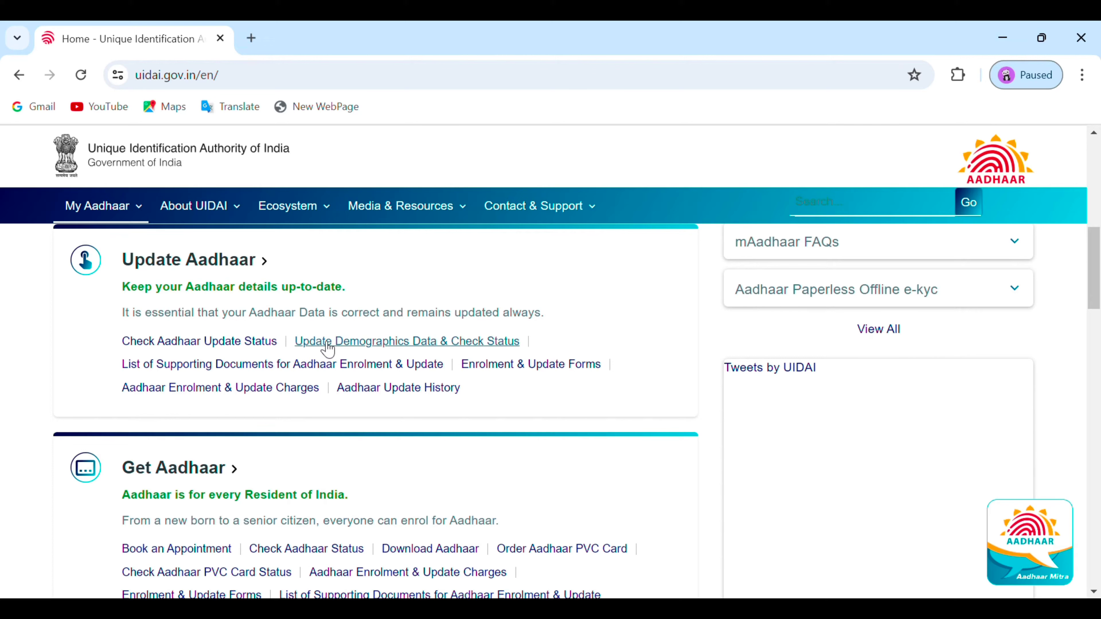
left_click(478, 349)
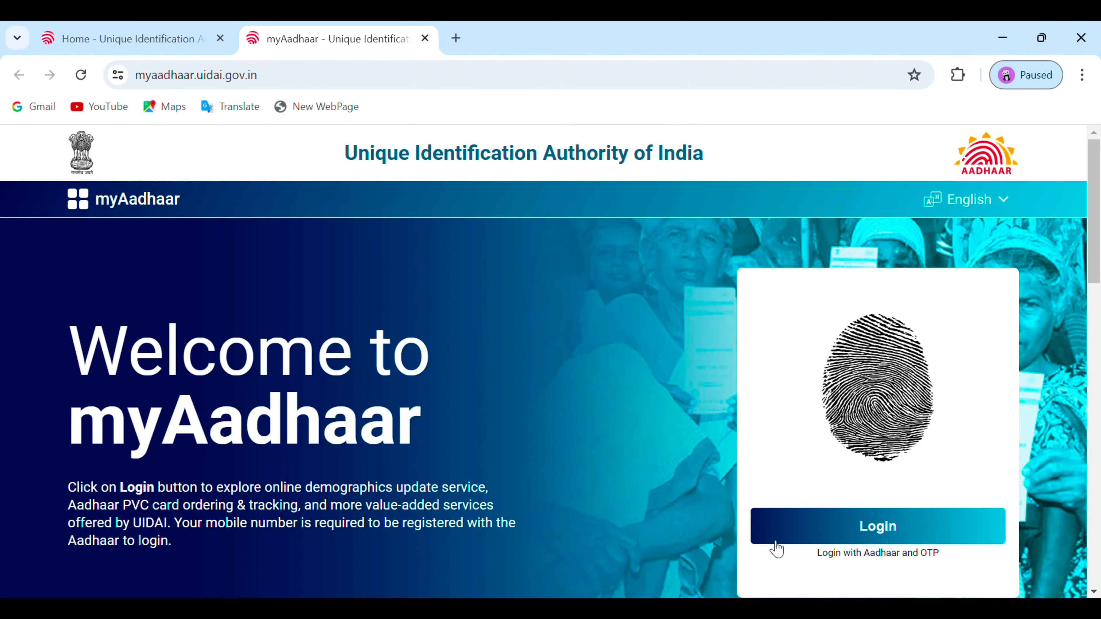
left_click(883, 541)
Log in to myAadhaar with the Aadhaar number, the image captcha and the received one-time password
left_click(651, 299)
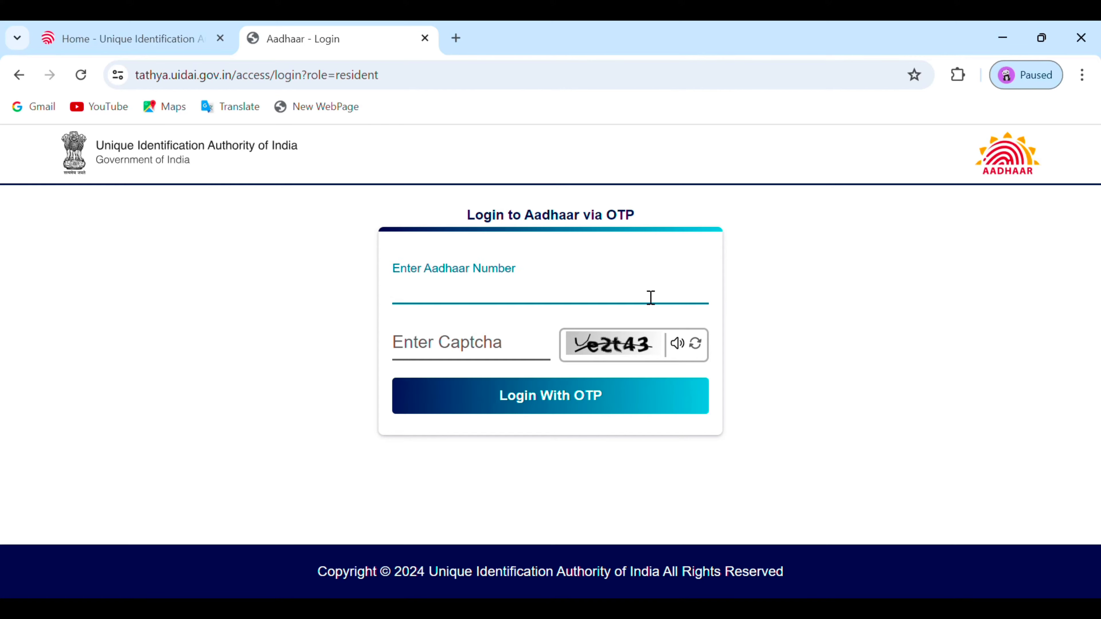
type("6705XXXXXXXX")
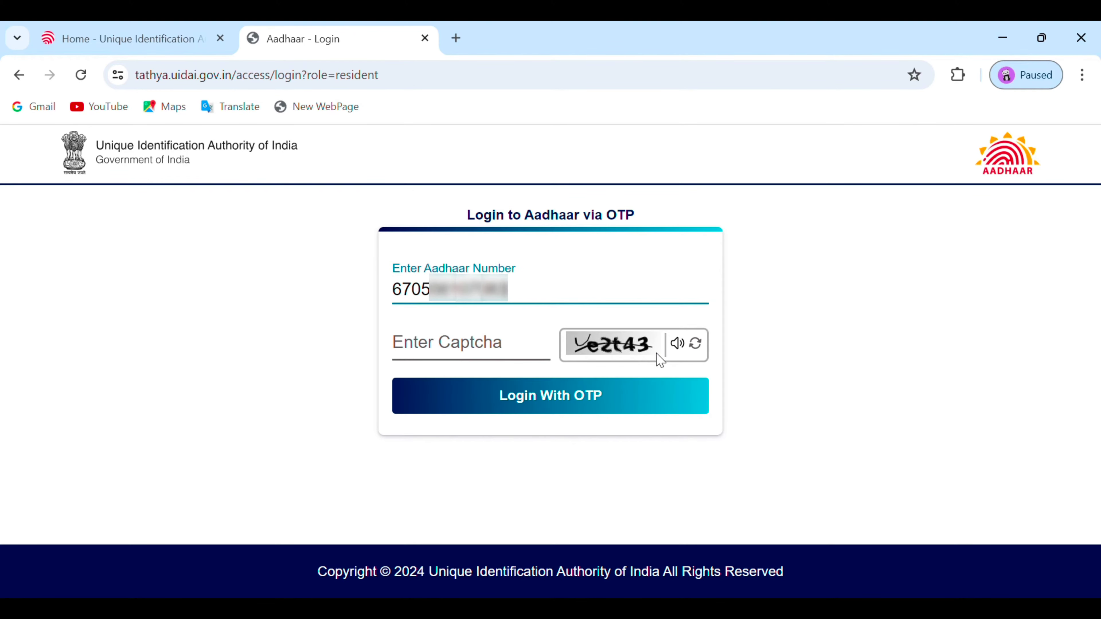
left_click(542, 352)
type("e2t43")
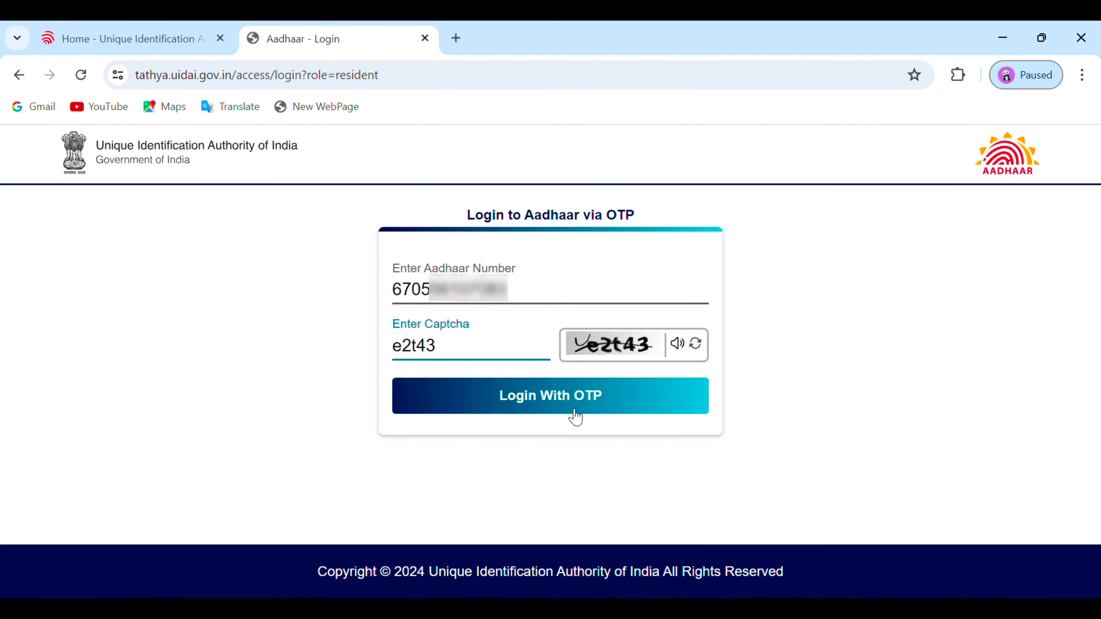
left_click(602, 414)
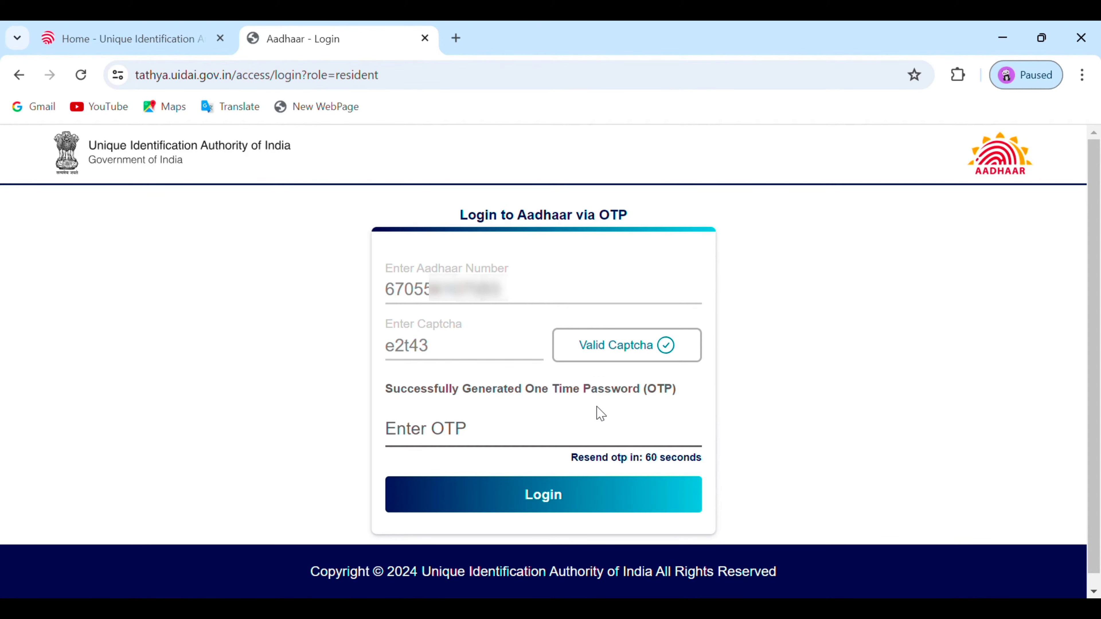
left_click(532, 441)
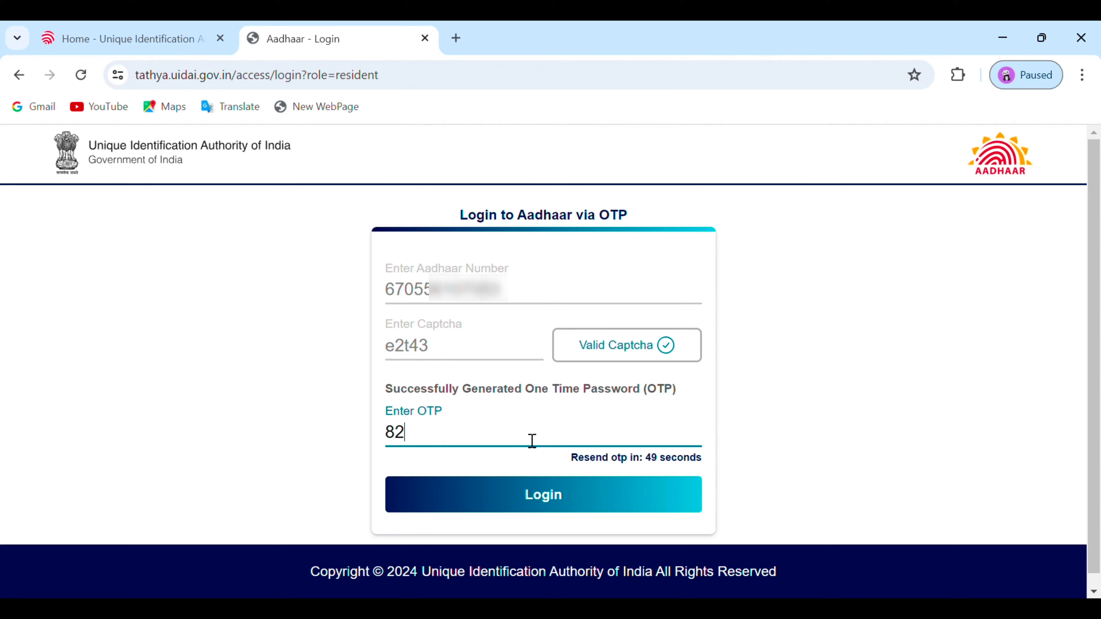
left_click(562, 509)
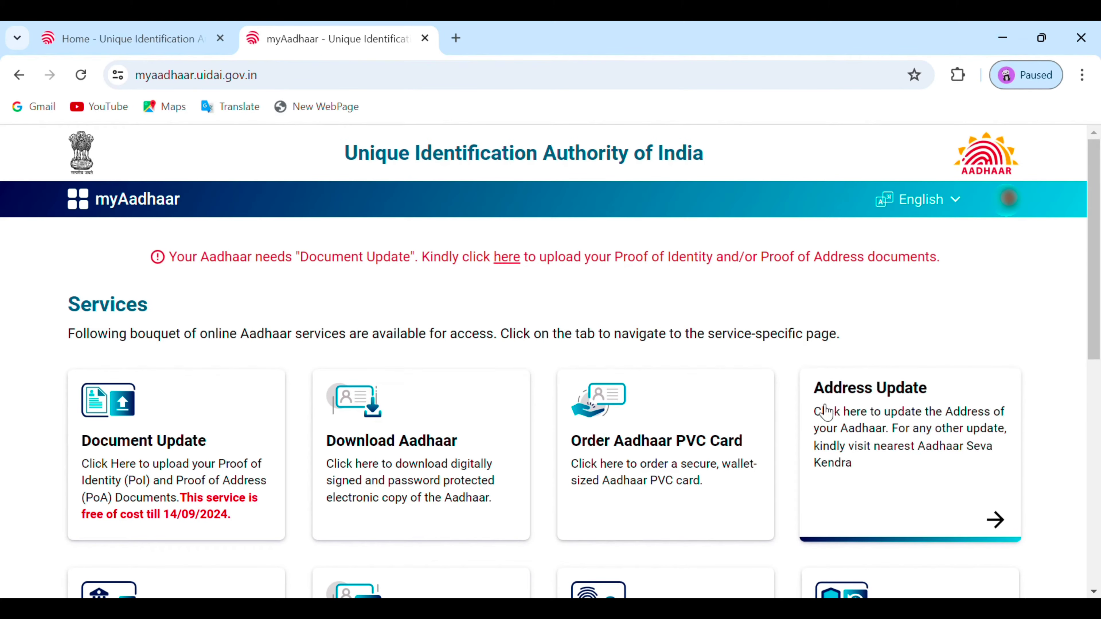
Choose Address Update online, pass the how-it-works page, and proceed with the Address field selected
left_click(921, 402)
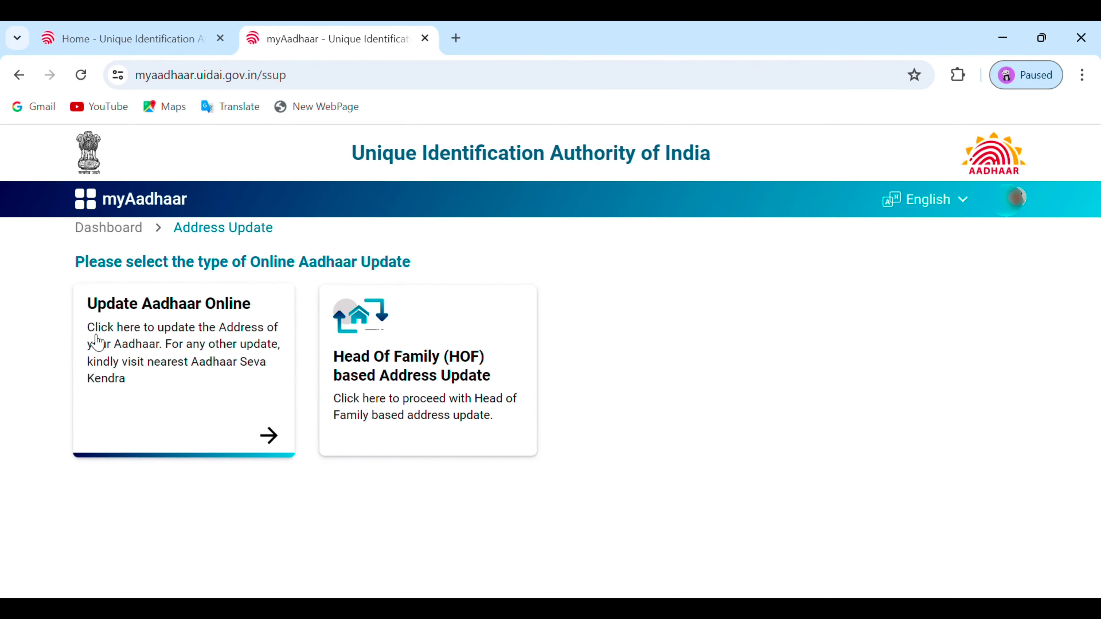
left_click(257, 321)
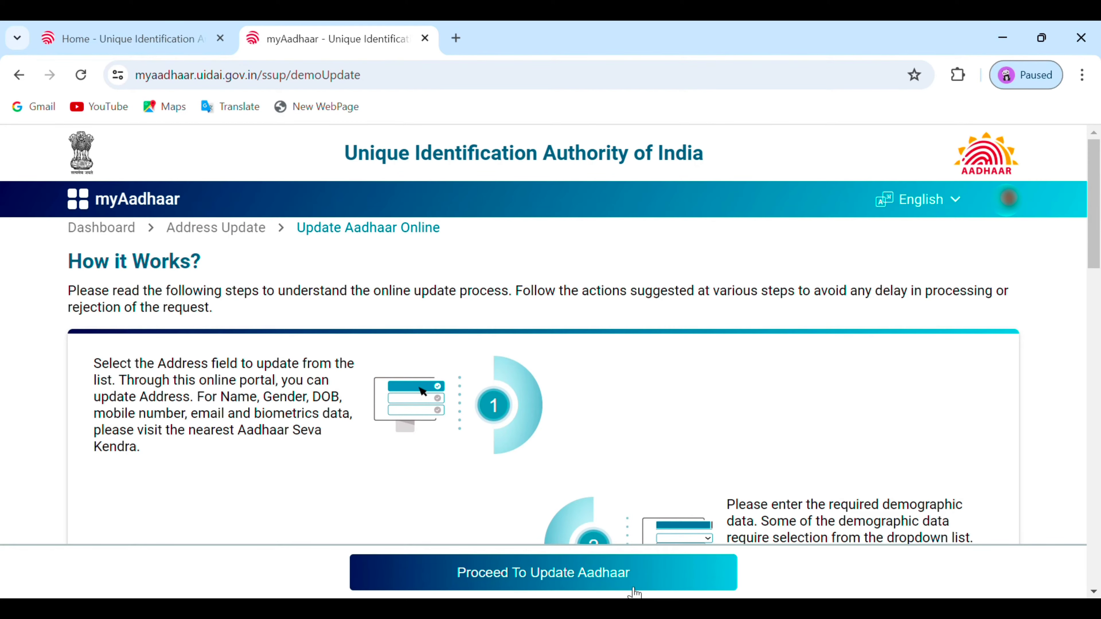
left_click(633, 588)
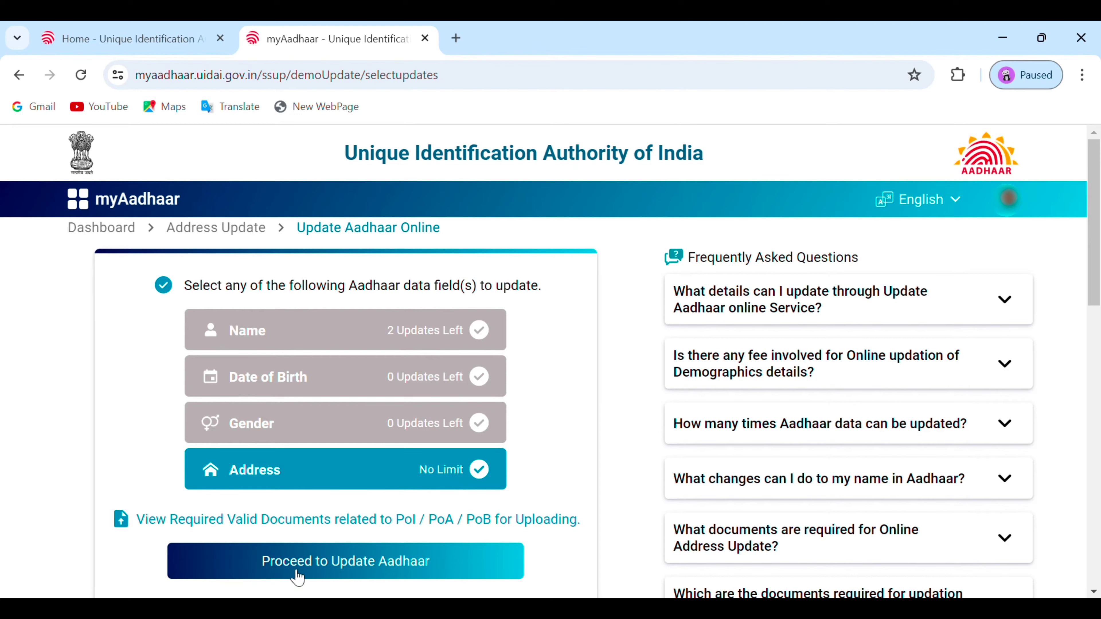
left_click(419, 562)
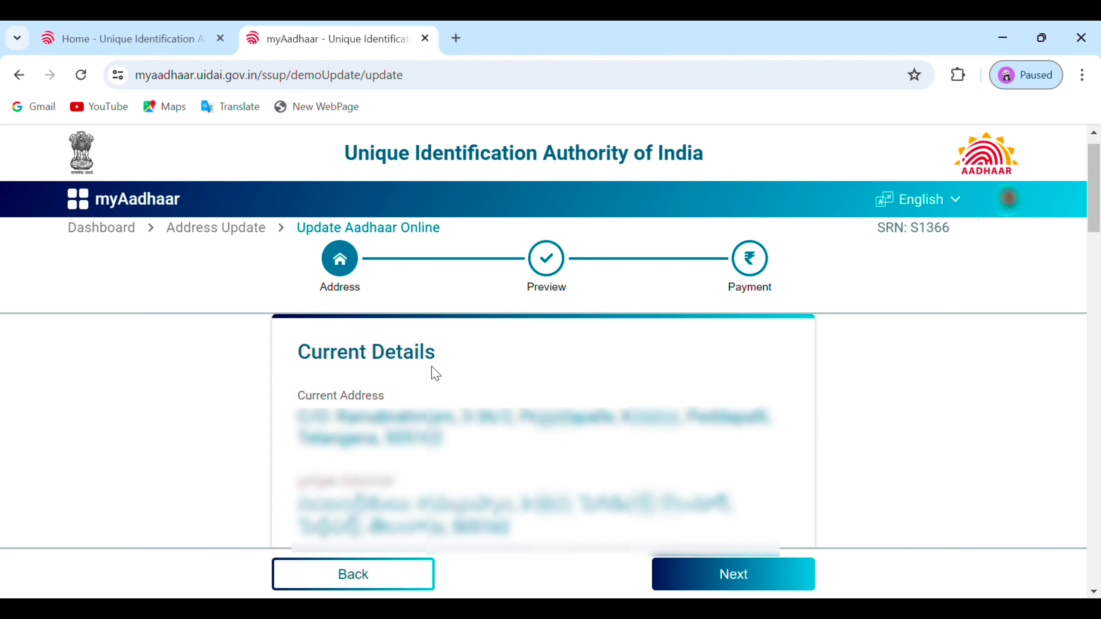
Enter the guardian's name in Care of so its Telugu transliteration fills in below
scroll(434, 373, "down", 5)
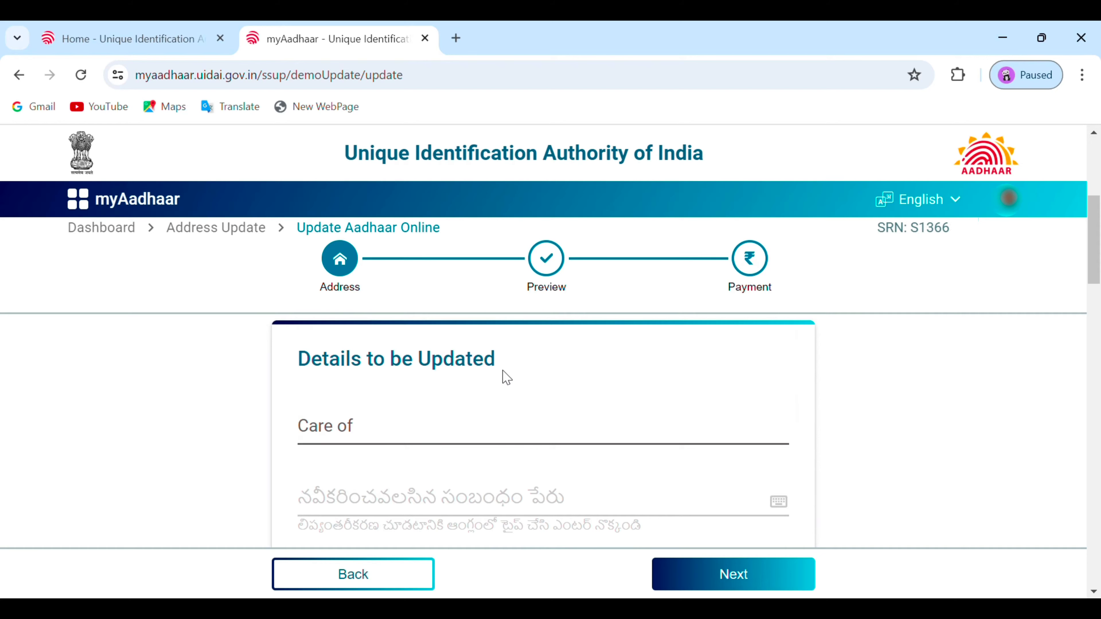
left_click(469, 439)
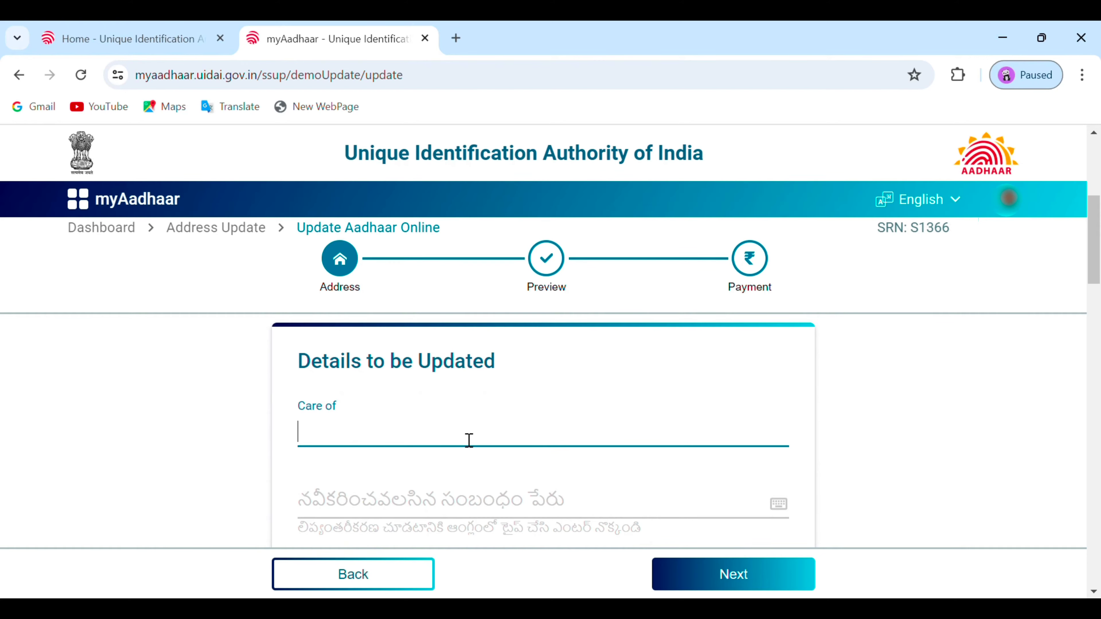
type("Ramayya")
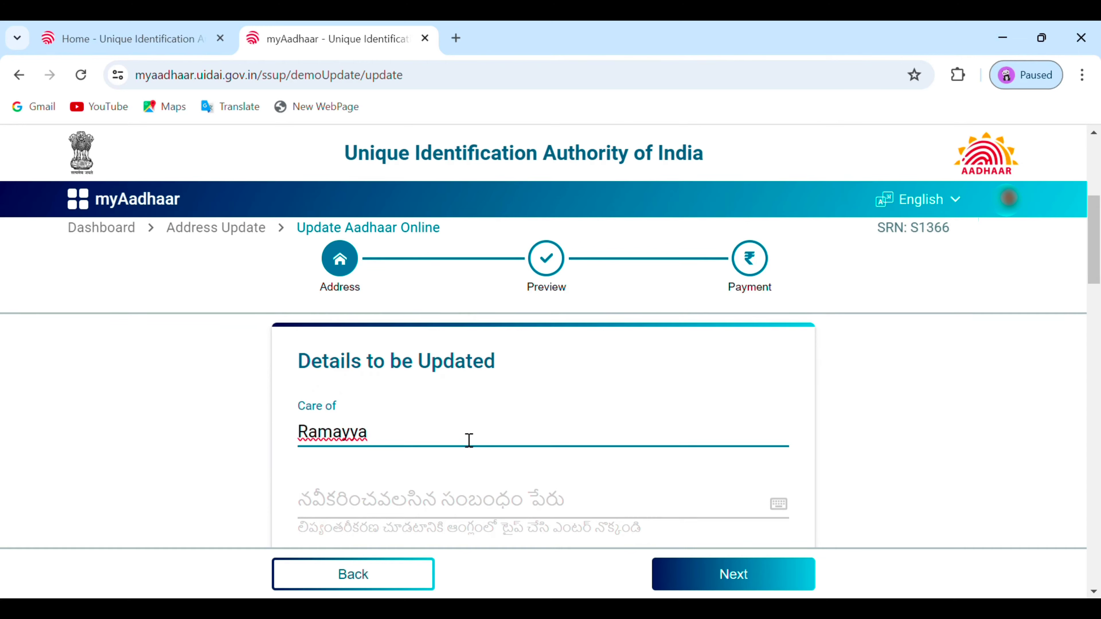
left_click(591, 501)
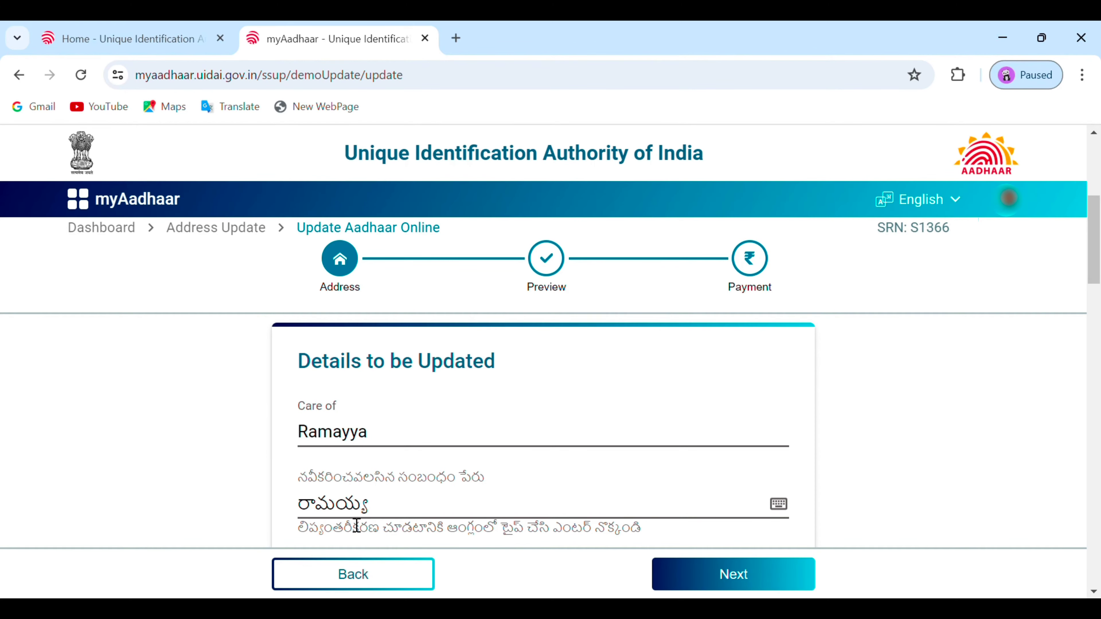
Fill the House/Building/Apartment field and clear its auto-filled Telugu text
left_click_drag(1095, 285, 1098, 331)
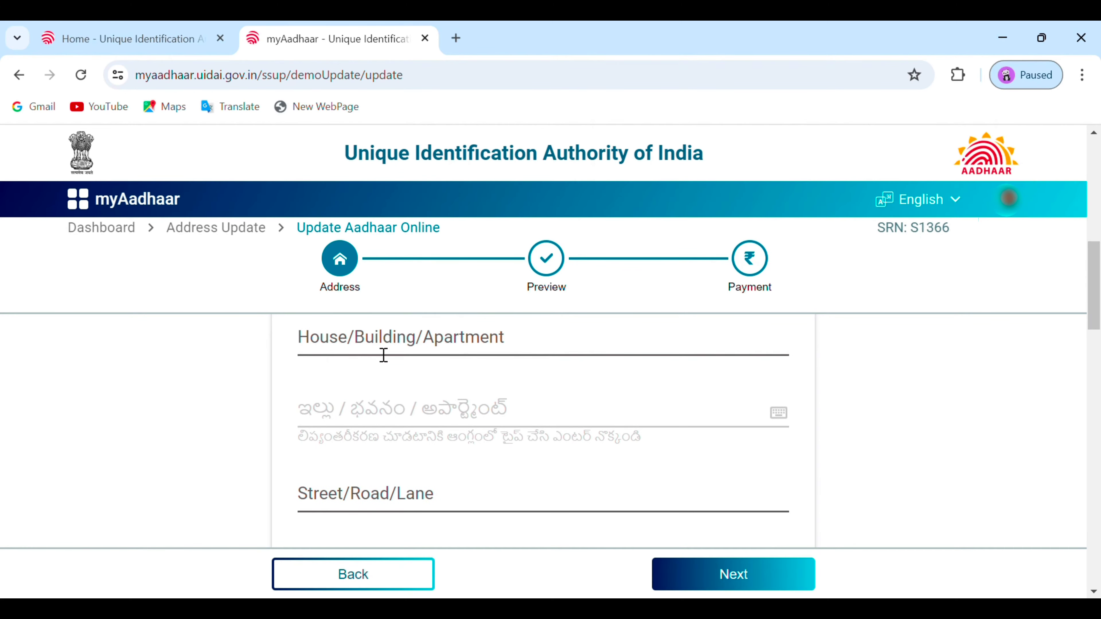
left_click(505, 351)
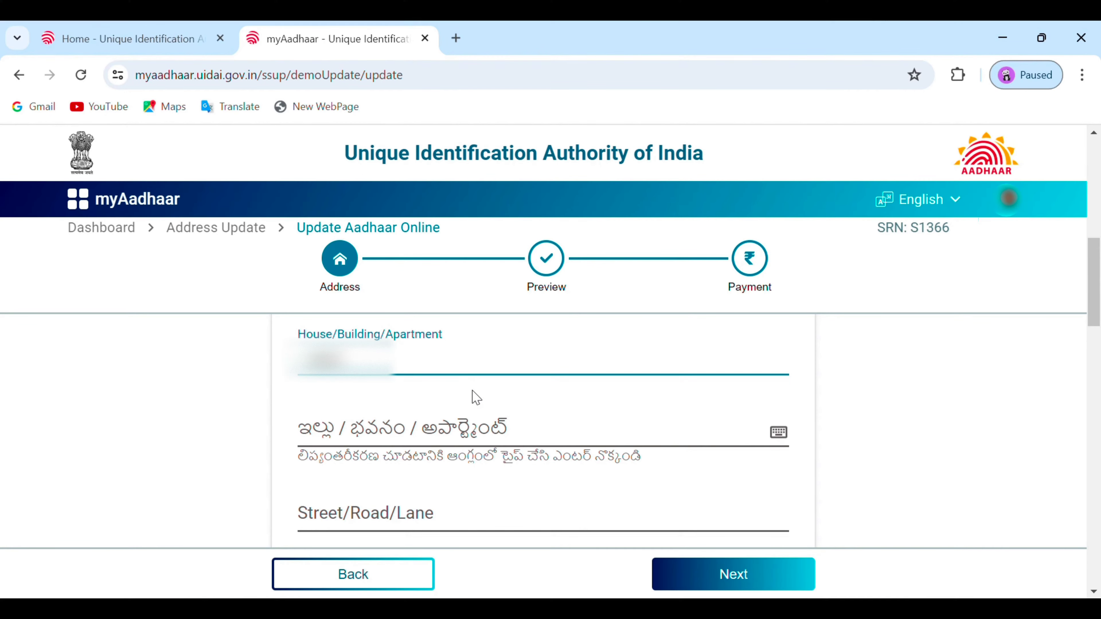
left_click(526, 434)
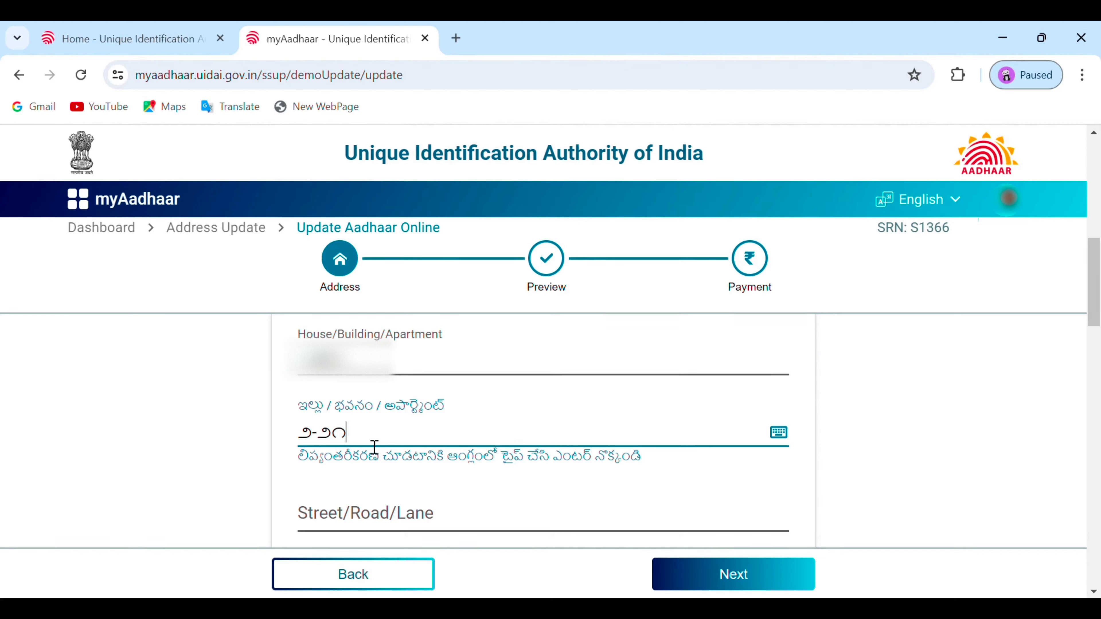
left_click_drag(374, 450, 309, 448)
key("BackSpace")
Enter the Telugu house text with the on-screen Telugu character keyboard, then close the keyboard
left_click(782, 436)
scroll(654, 486, "down", 2)
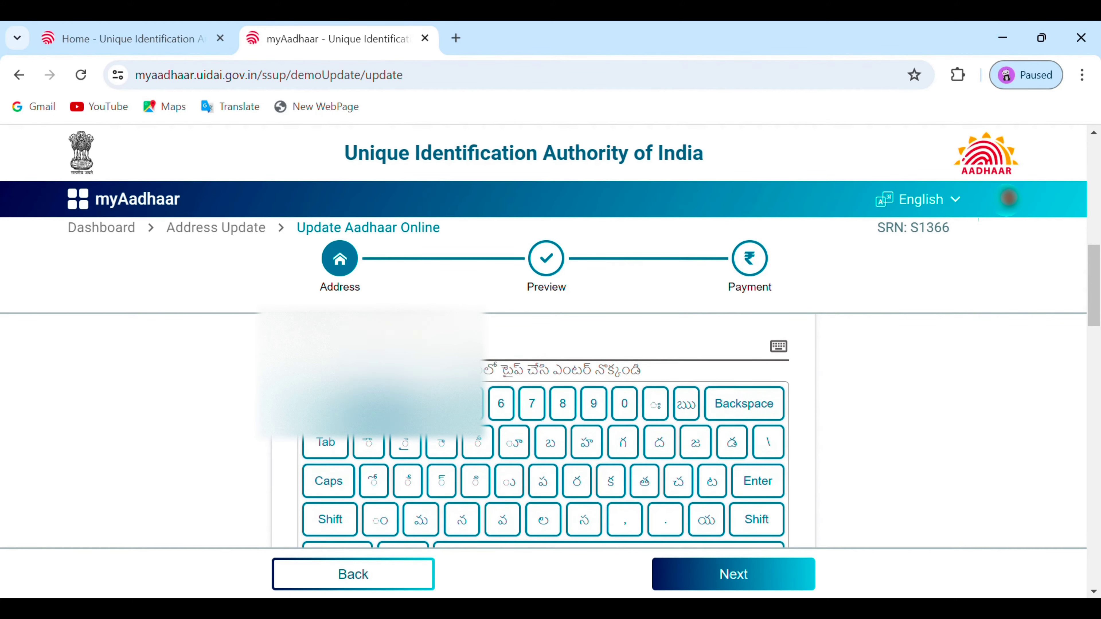
left_click(376, 404)
left_click(328, 520)
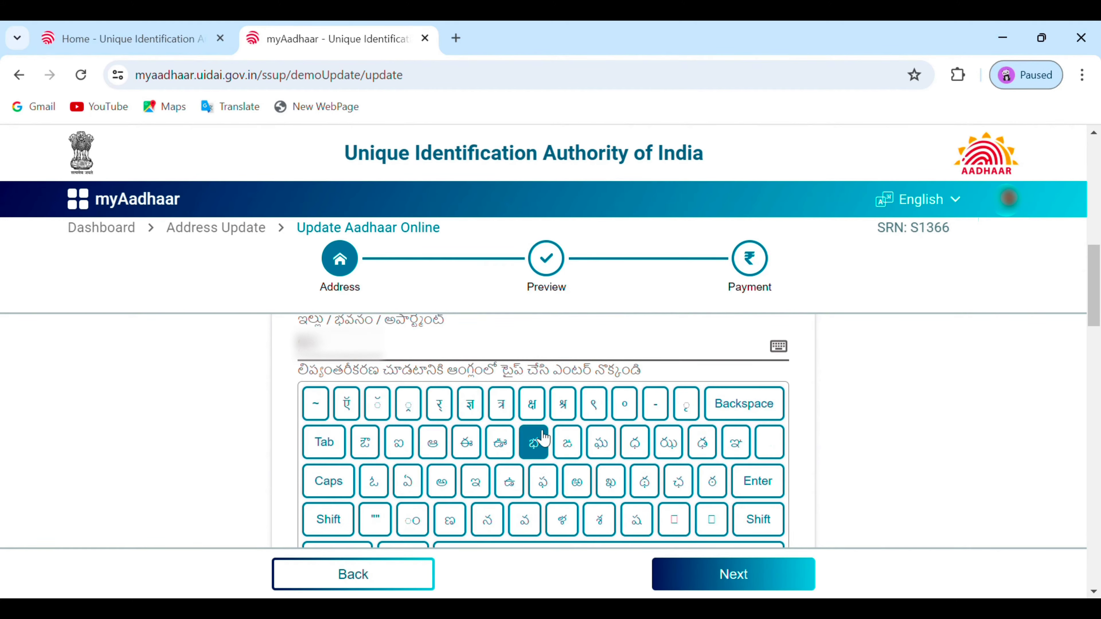
left_click(349, 519)
left_click(346, 404)
left_click(779, 346)
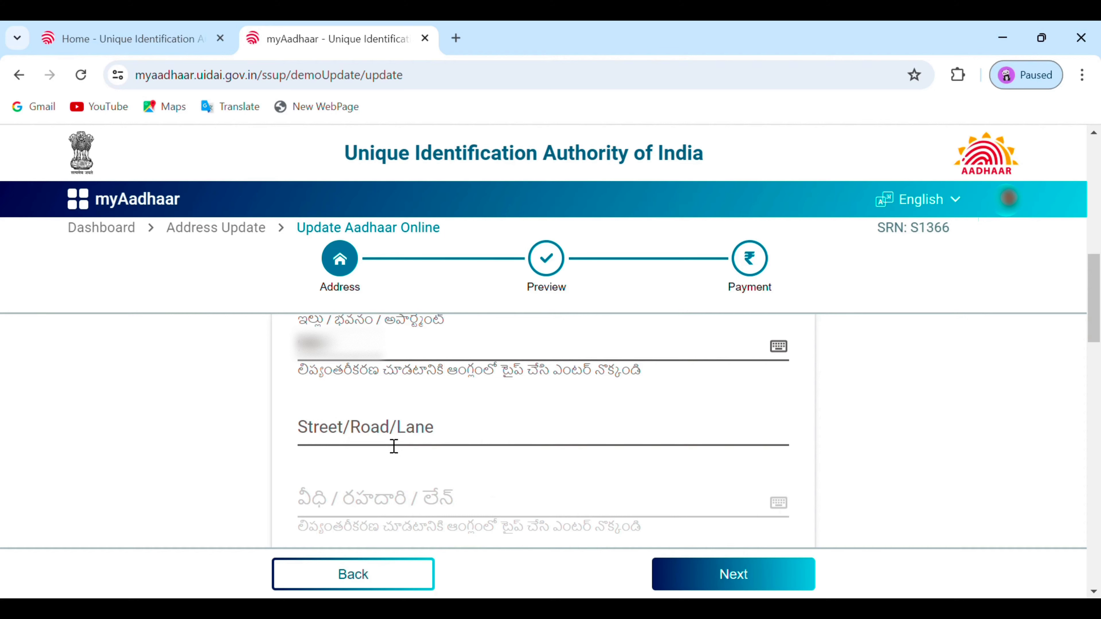
Fill in the Street, Area/Locality/Sector and Landmark fields of the new address
left_click(374, 439)
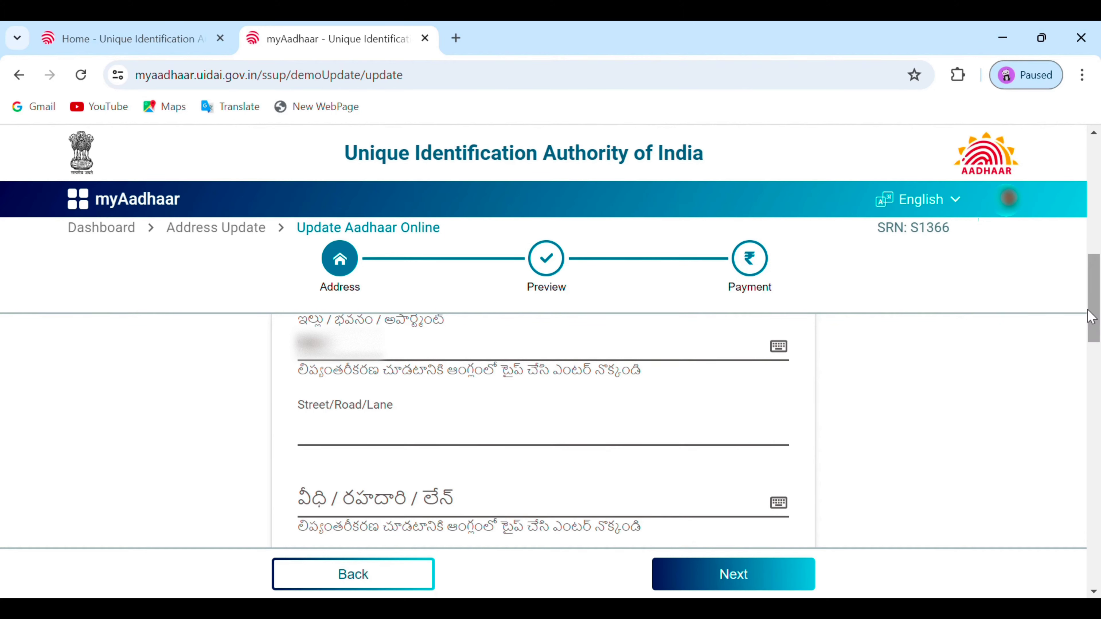
left_click_drag(1094, 319, 1094, 366)
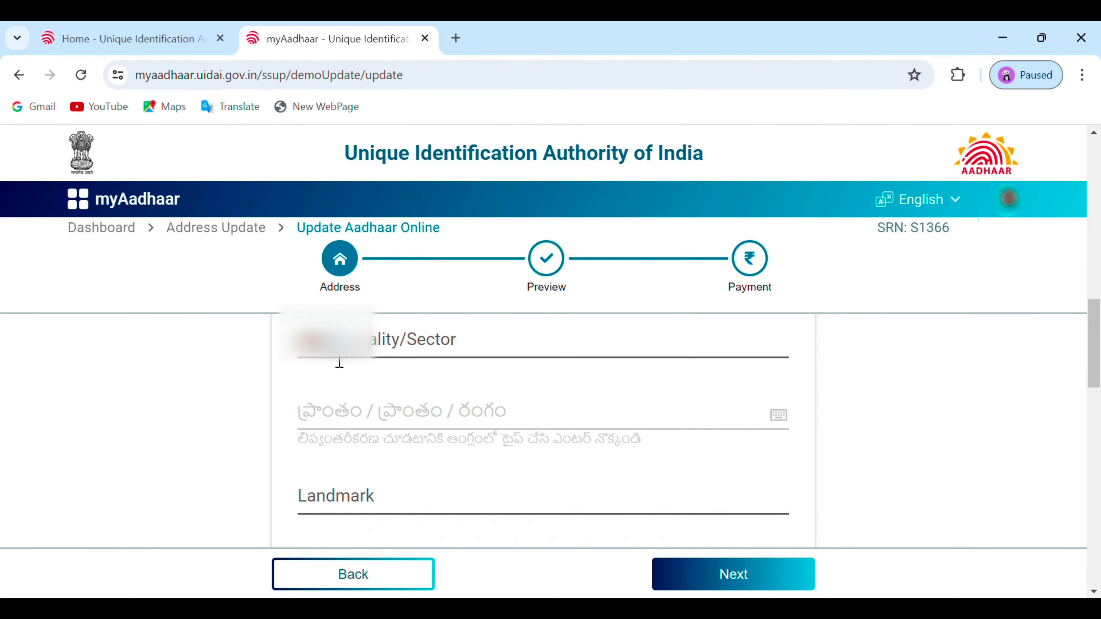
left_click(506, 352)
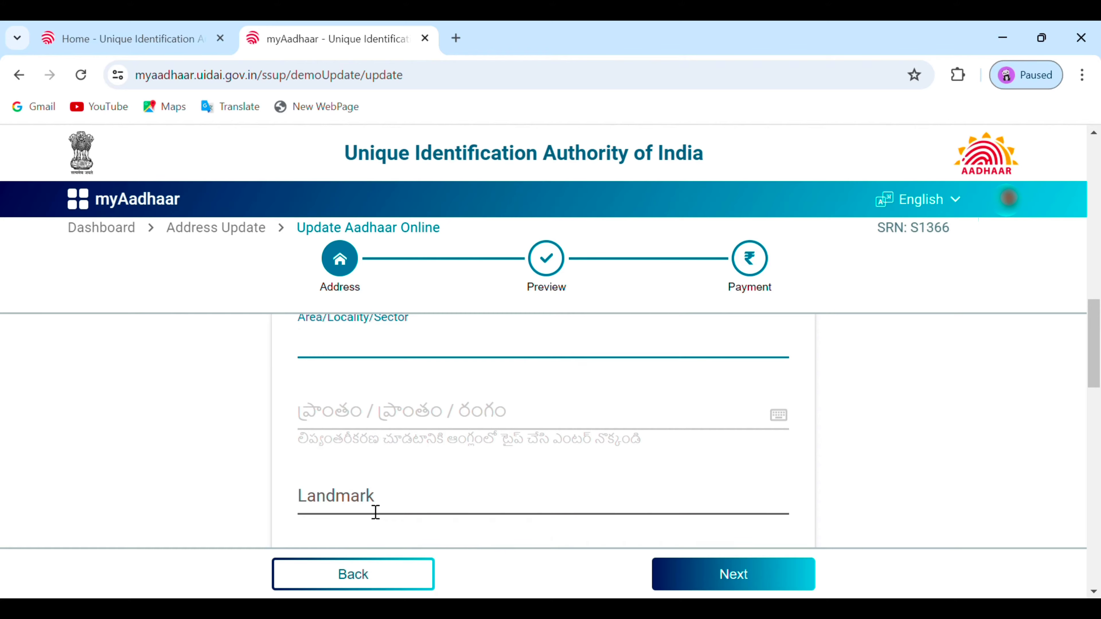
left_click(474, 505)
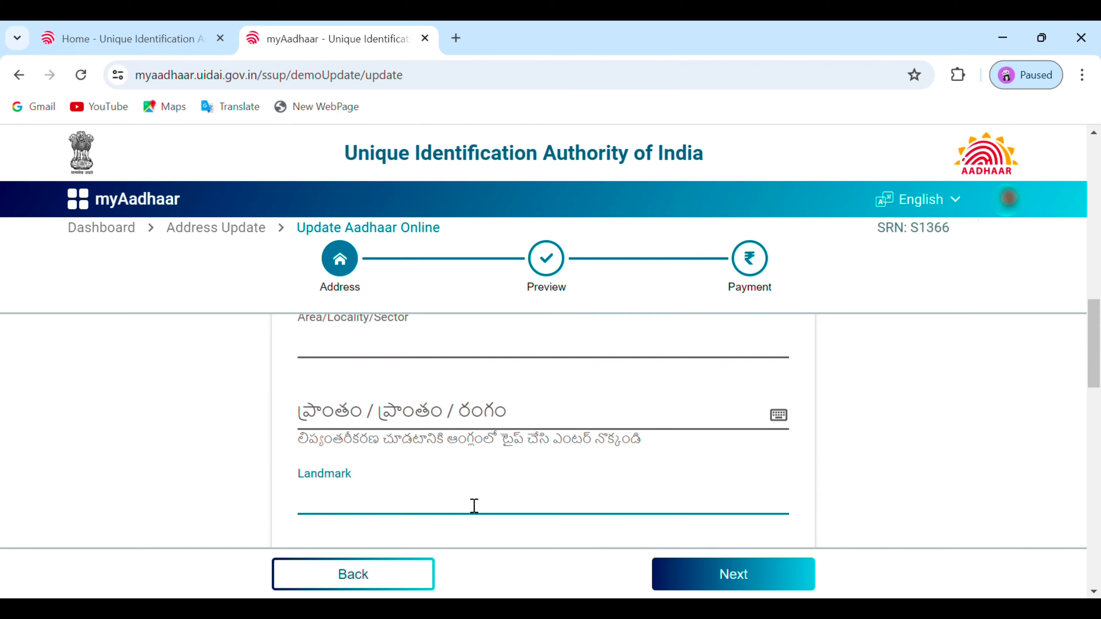
Enter the pincode so State auto-sets to Telangana with తెలంగాణ in Telugu
scroll(474, 506, "down", 5)
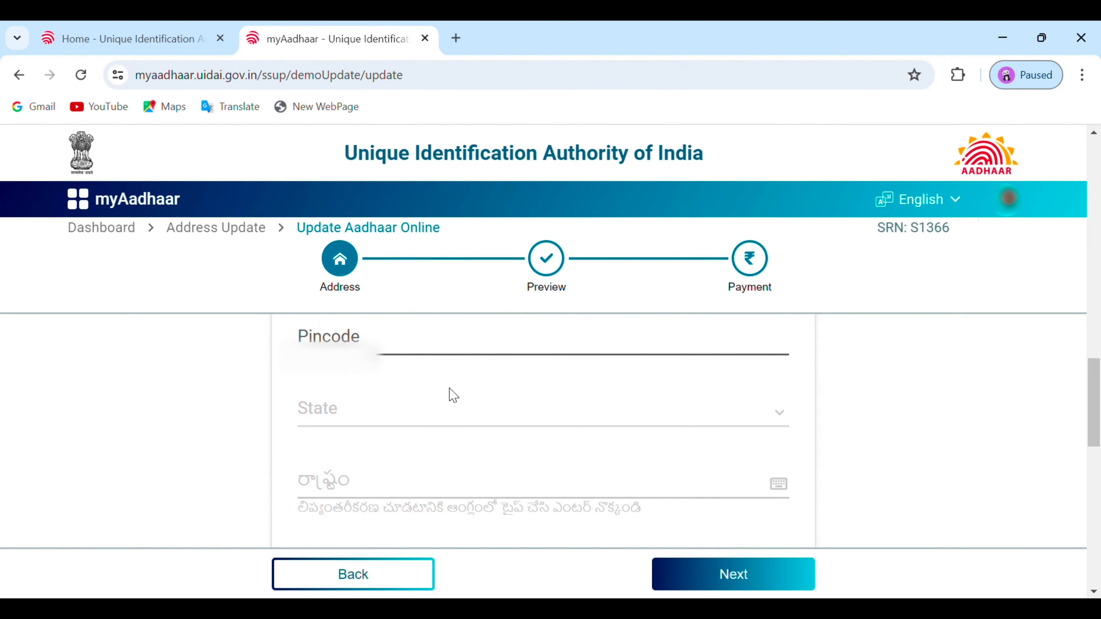
left_click(528, 357)
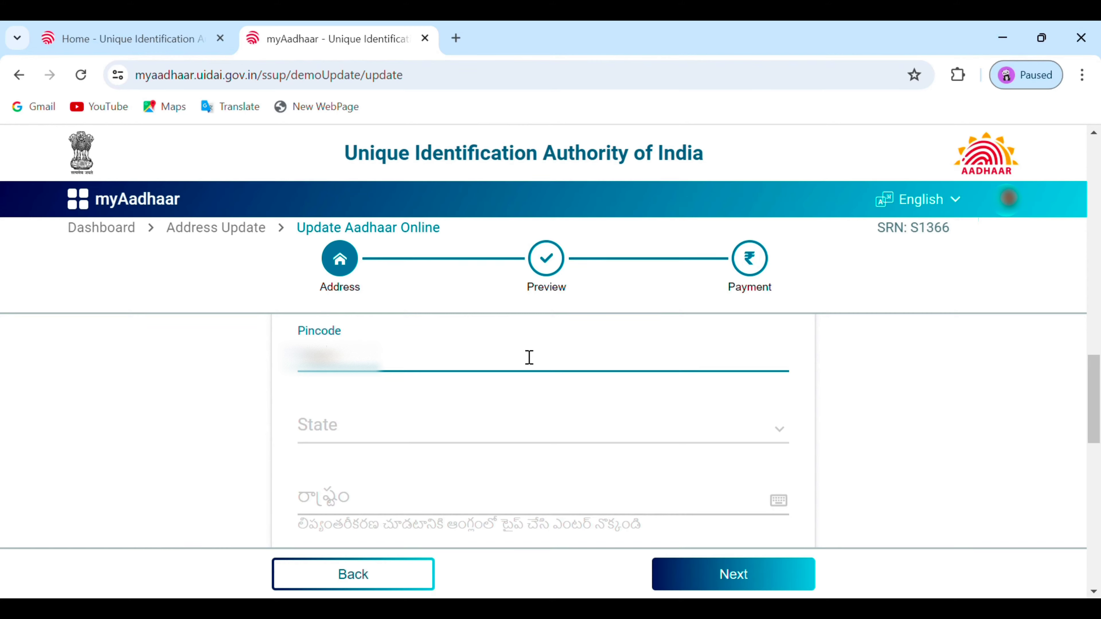
type("0001")
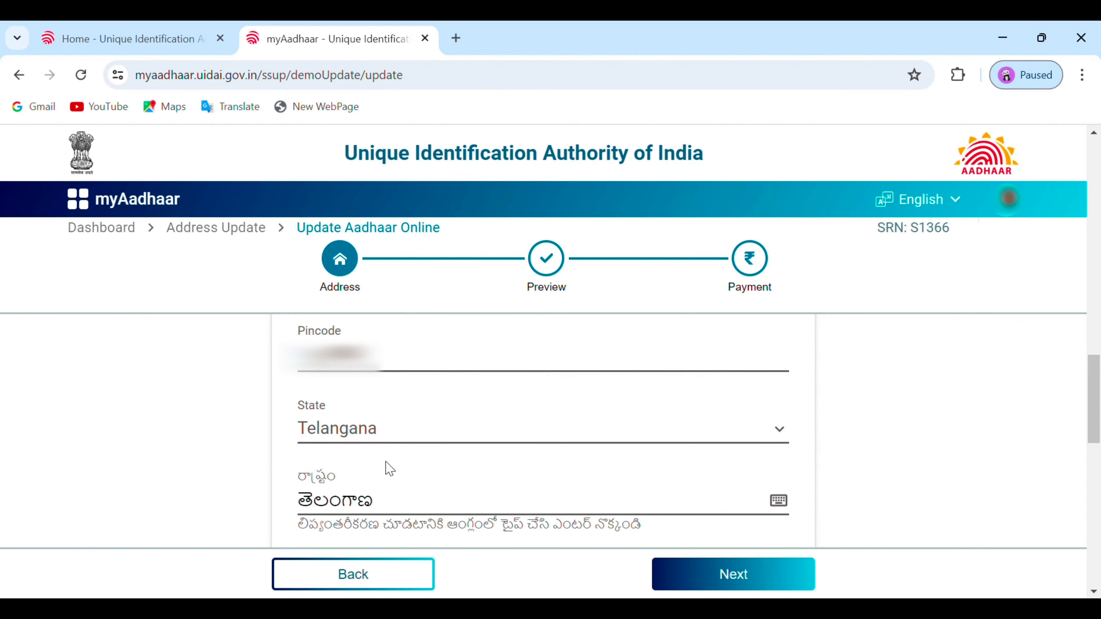
left_click_drag(1094, 387, 1097, 434)
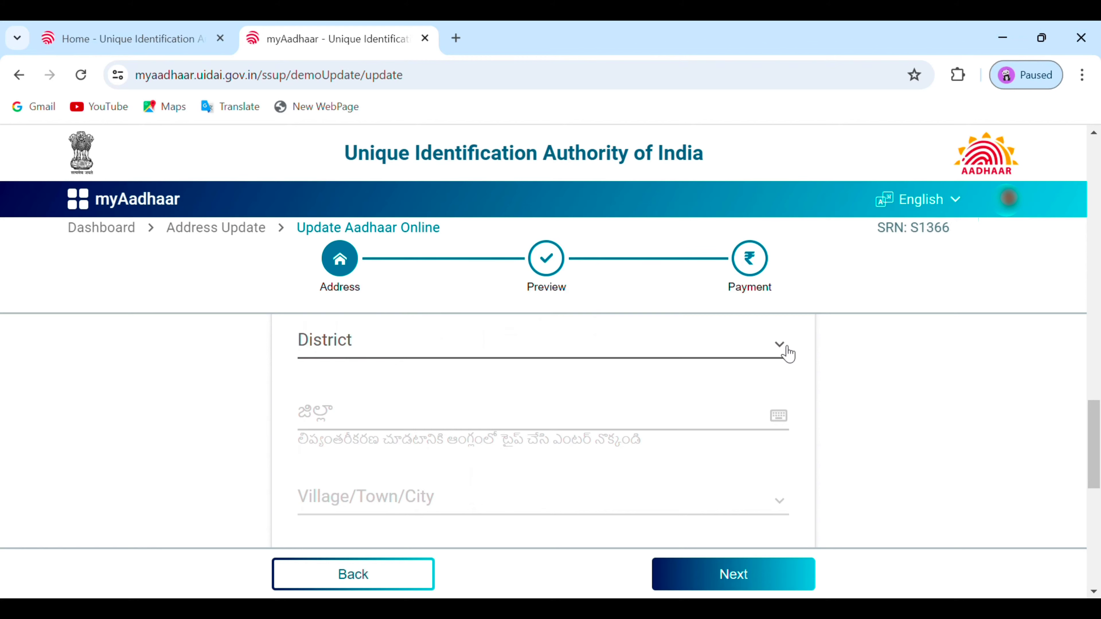
Set District to Jangaon, retype its Telugu name as 'janagam' (జనగాం), and check the village selection
left_click(784, 362)
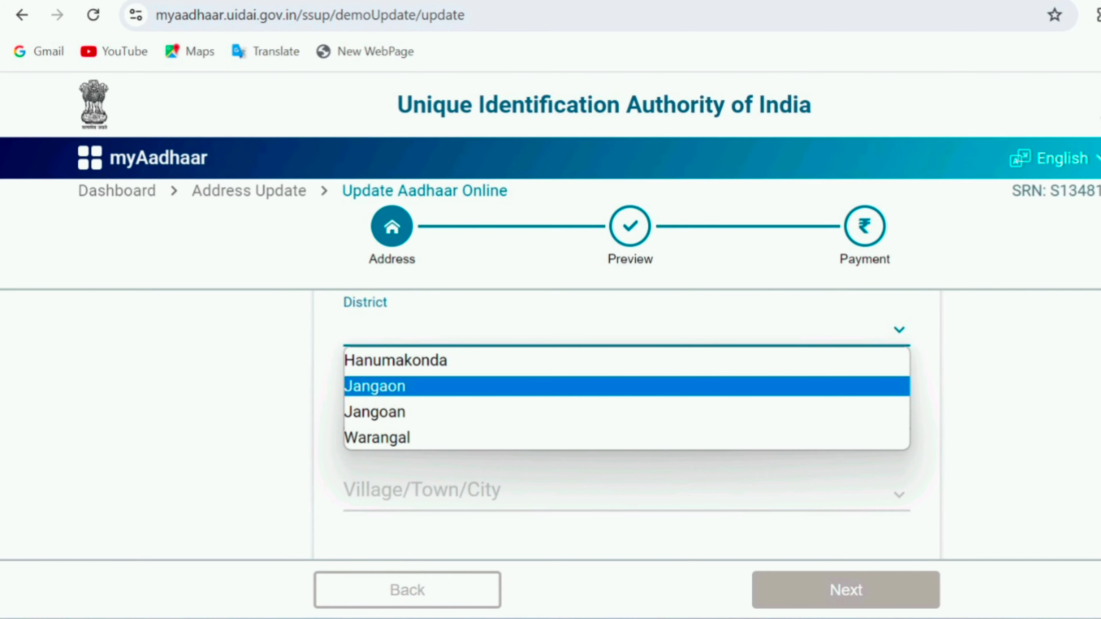
left_click(884, 386)
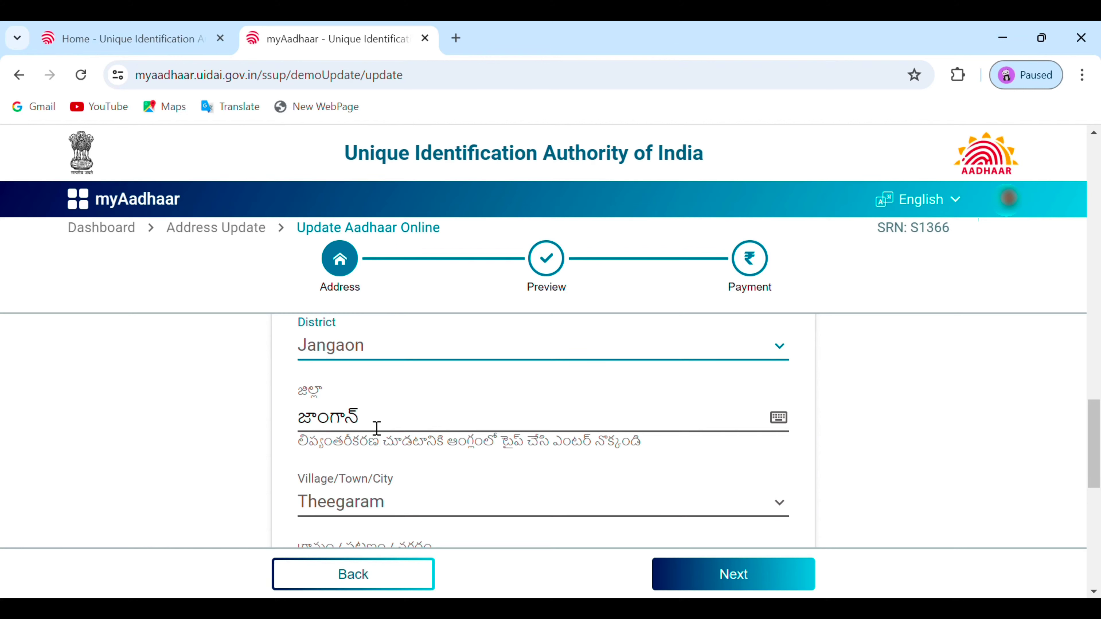
left_click_drag(377, 428, 290, 422)
key("BackSpace")
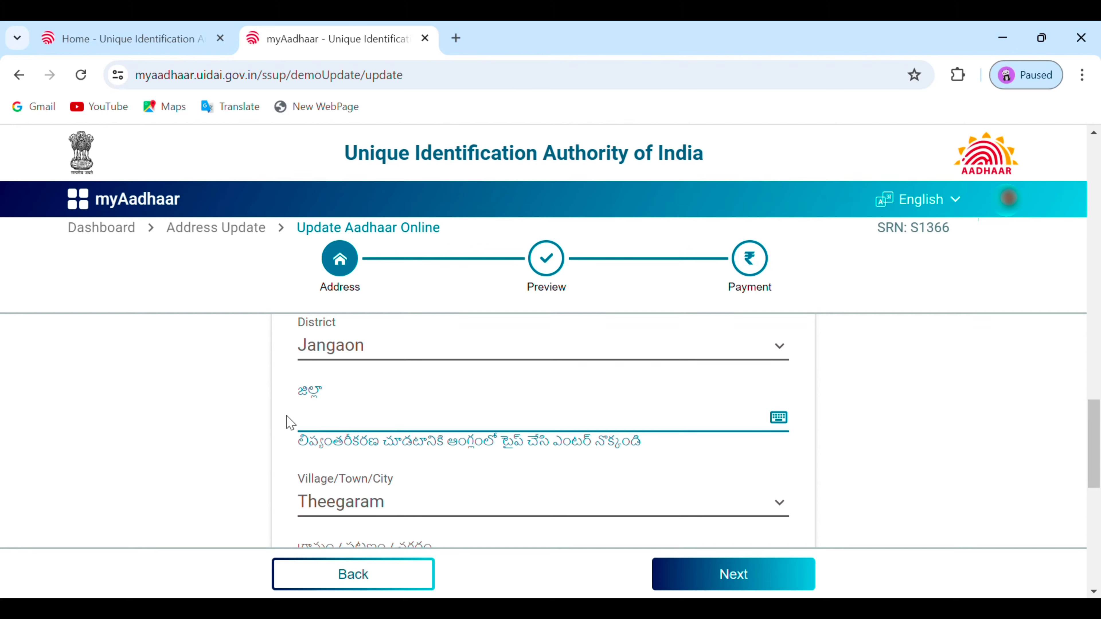
type("janagam")
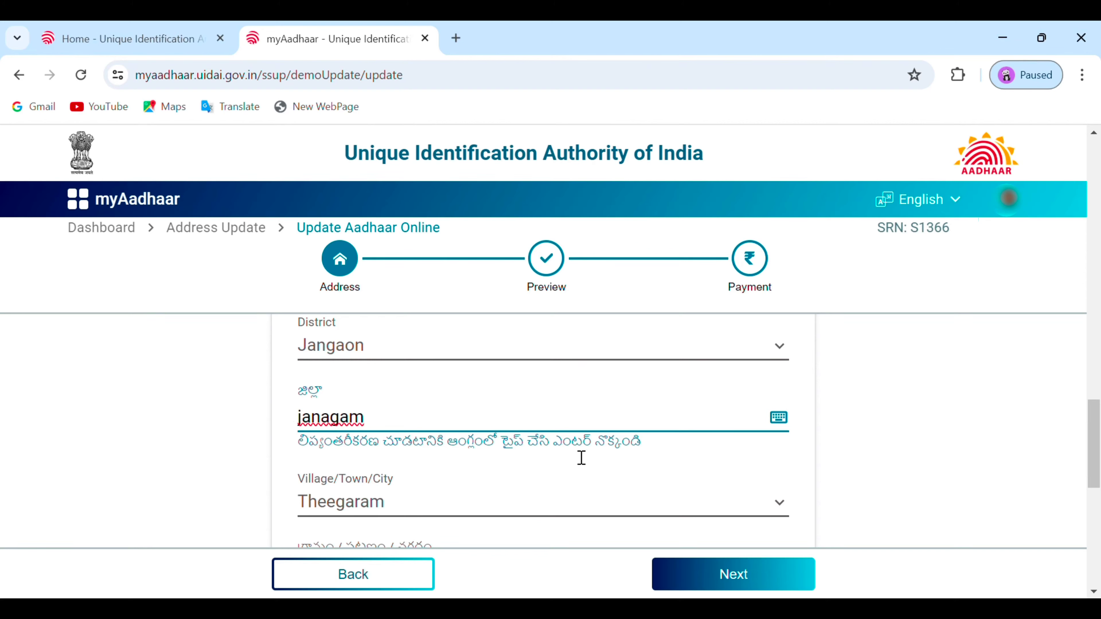
key("Return")
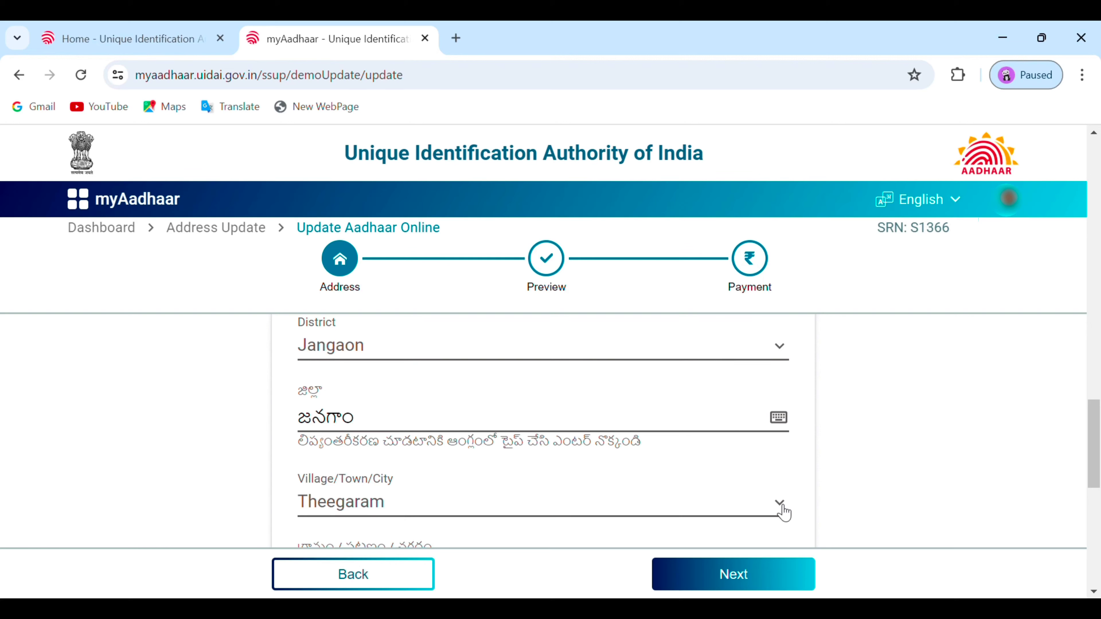
left_click(783, 512)
left_click_drag(1095, 477, 1095, 540)
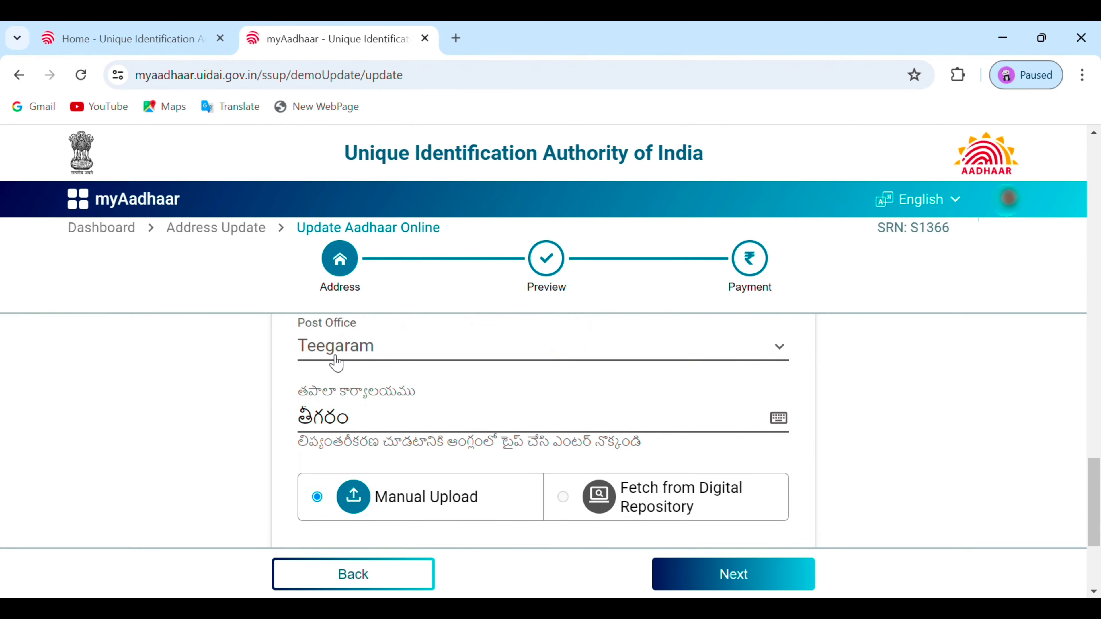
Choose Voter Identity Card as address proof and upload the document to 100%
scroll(387, 339, "down", 4)
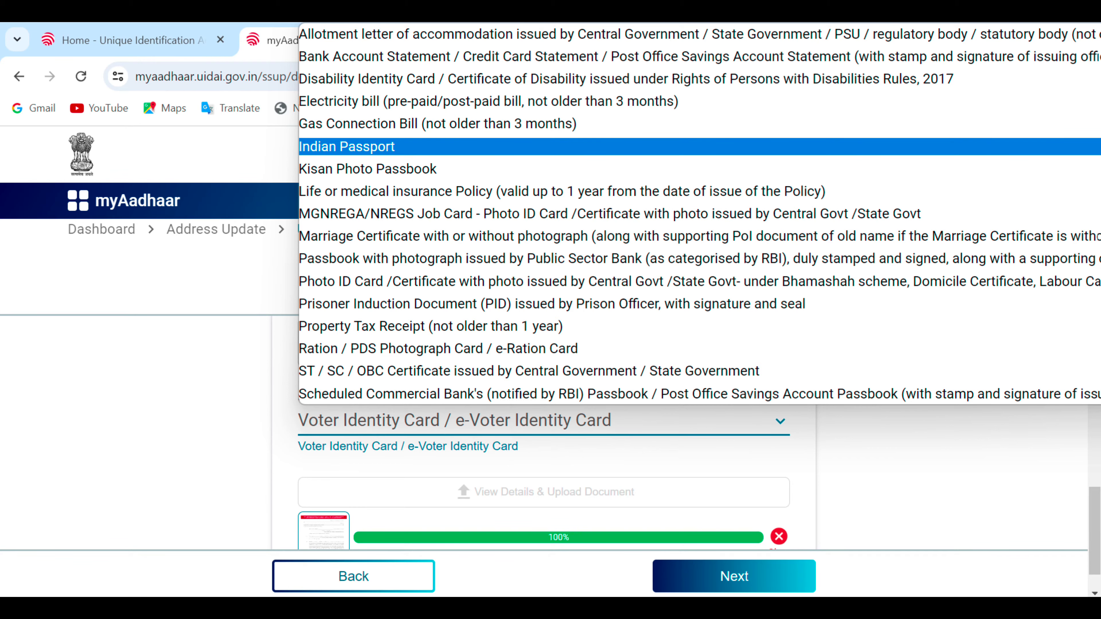
scroll(694, 212, "down", 6)
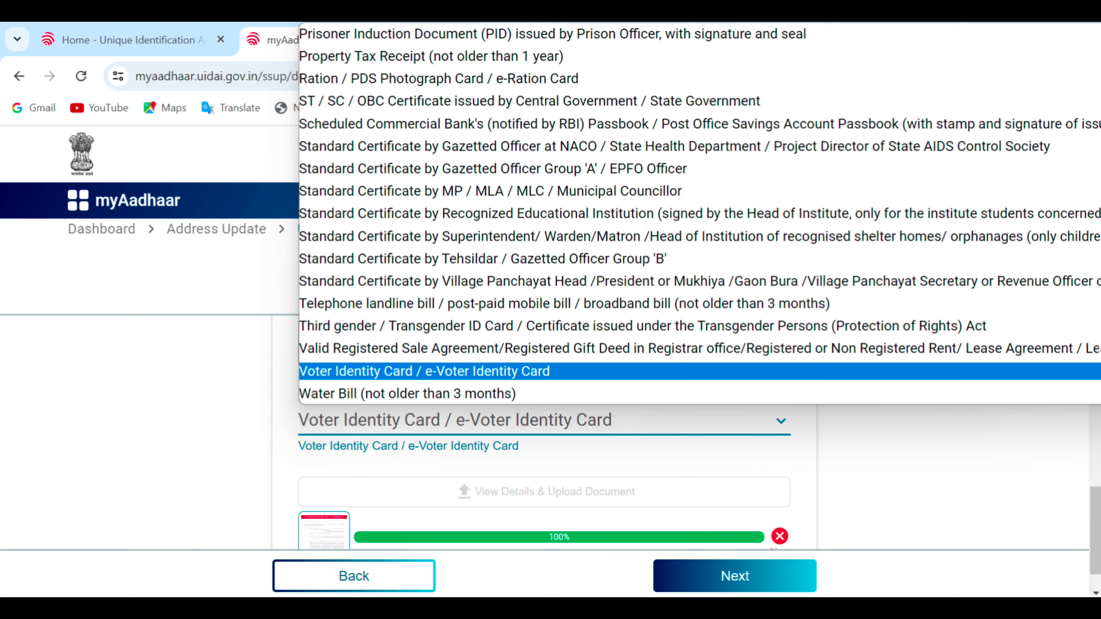
left_click(546, 372)
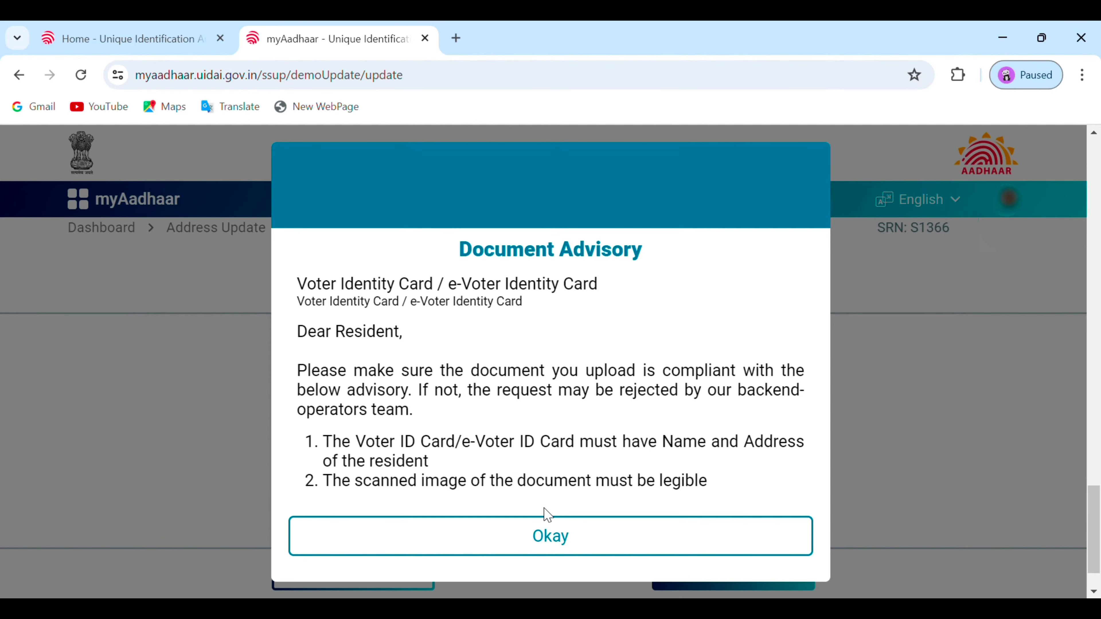
left_click(577, 553)
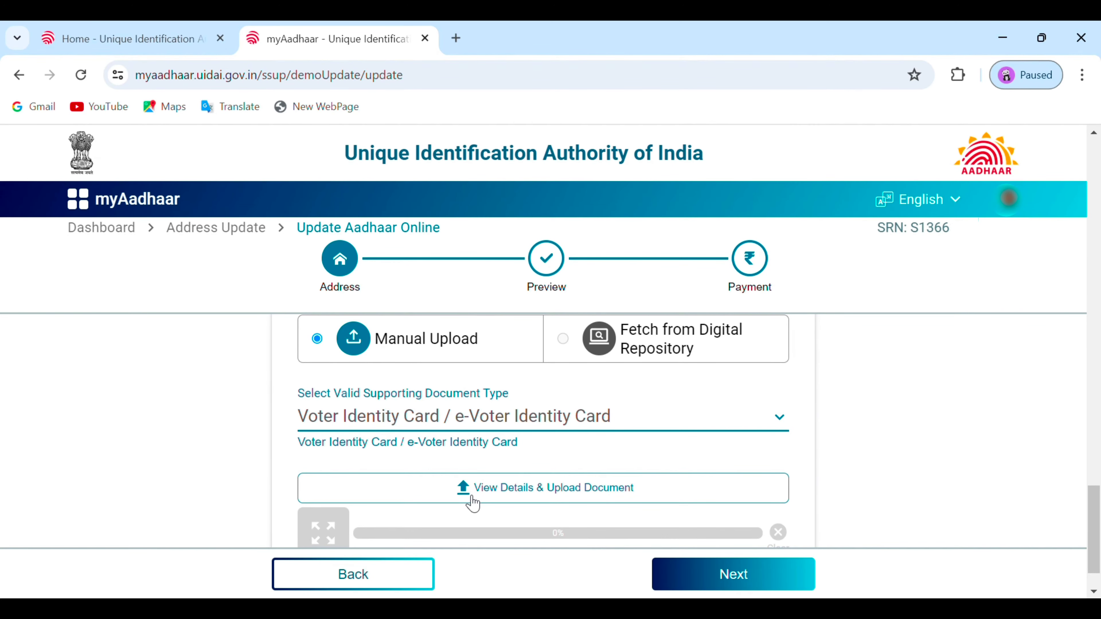
left_click(635, 503)
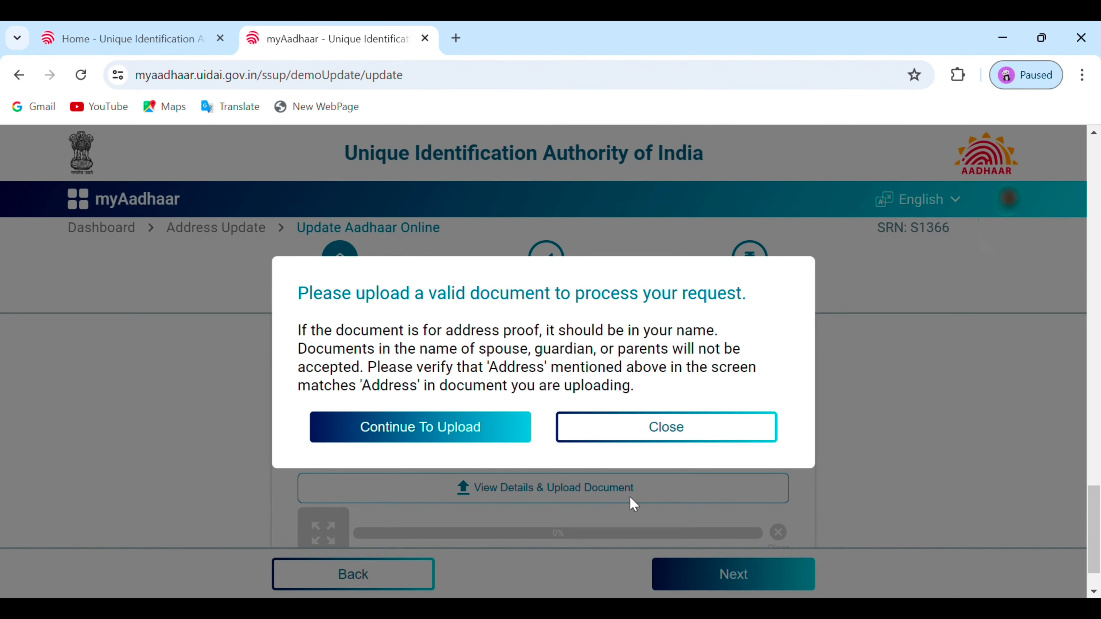
left_click(480, 443)
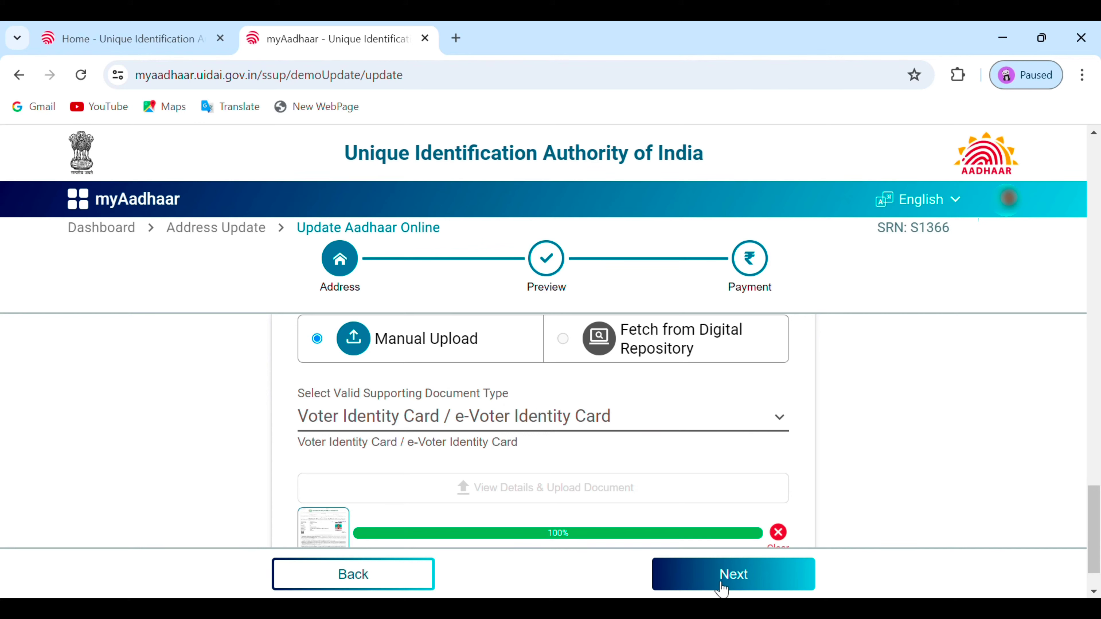
Open the Preview and review the new address in English and Telugu
left_click(740, 586)
left_click_drag(298, 408, 371, 419)
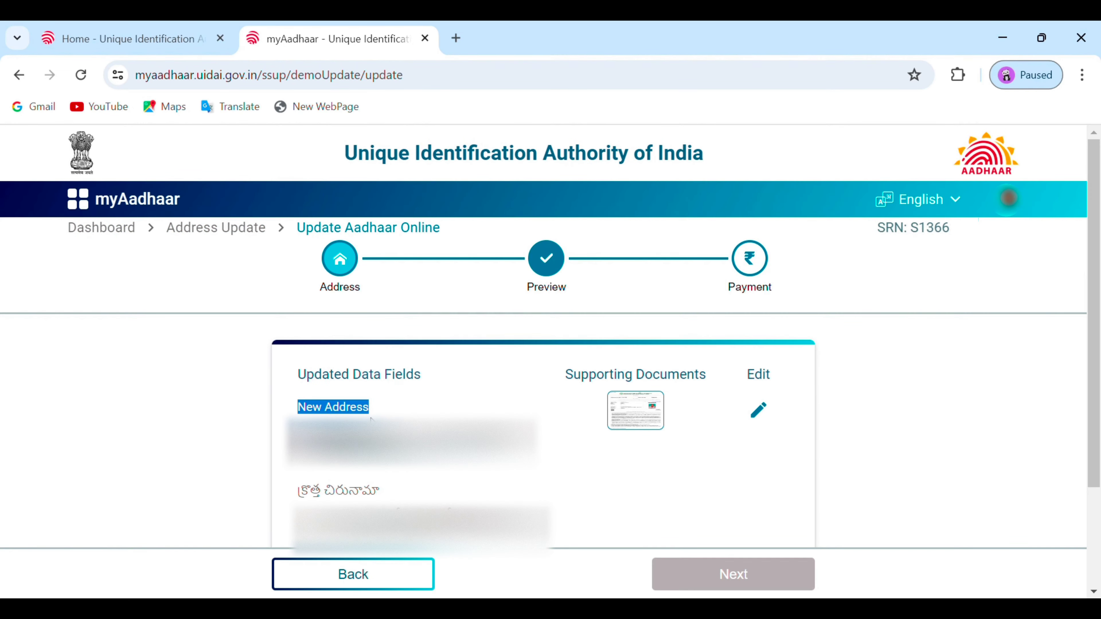
left_click(390, 415)
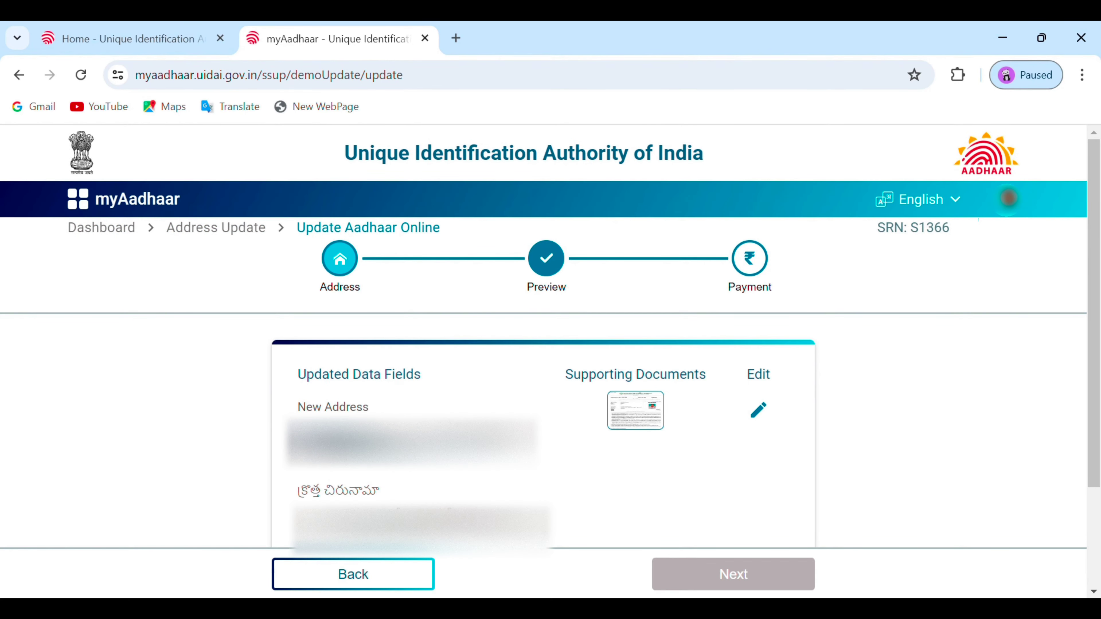
left_click_drag(290, 430, 534, 432)
left_click_drag(294, 512, 421, 552)
left_click(422, 552)
Confirm the information is true and correct, then close the declaration popup
scroll(420, 549, "down", 5)
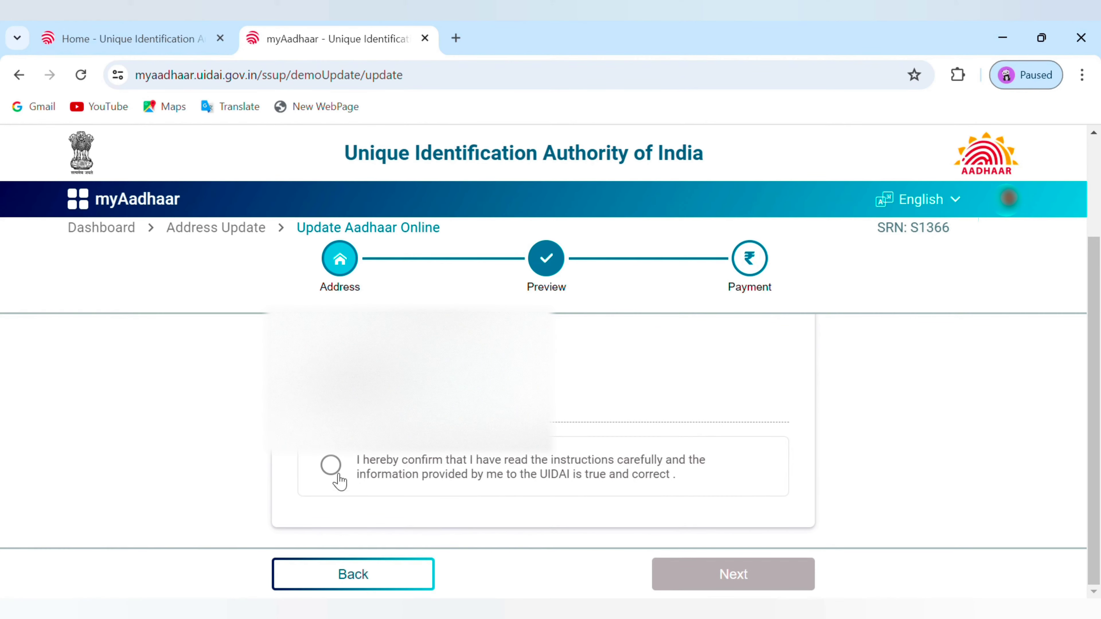
left_click(333, 470)
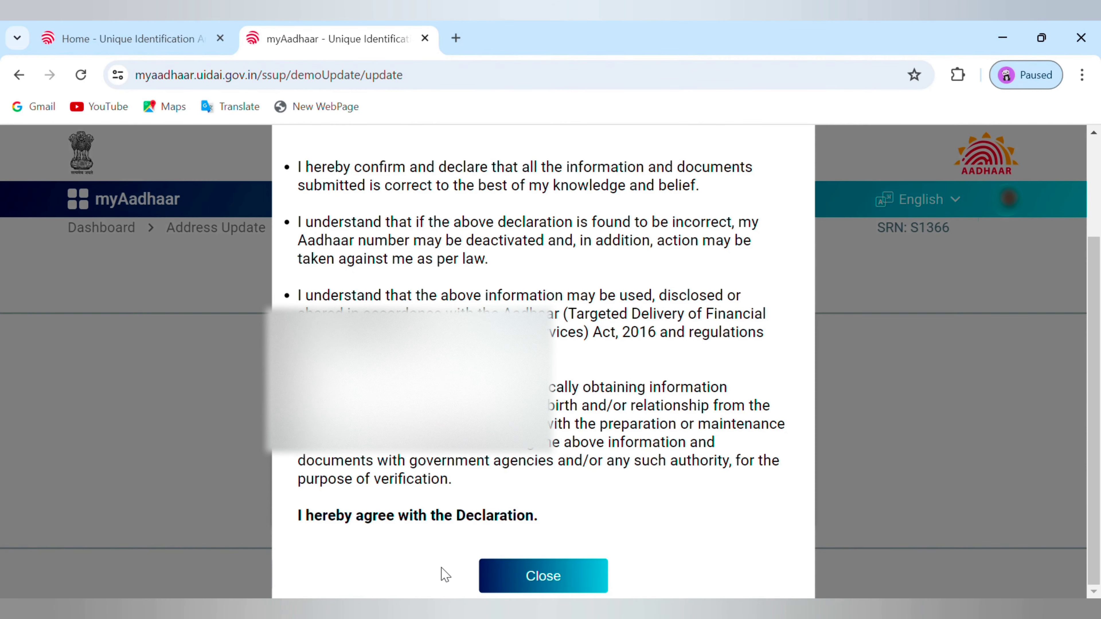
left_click(574, 588)
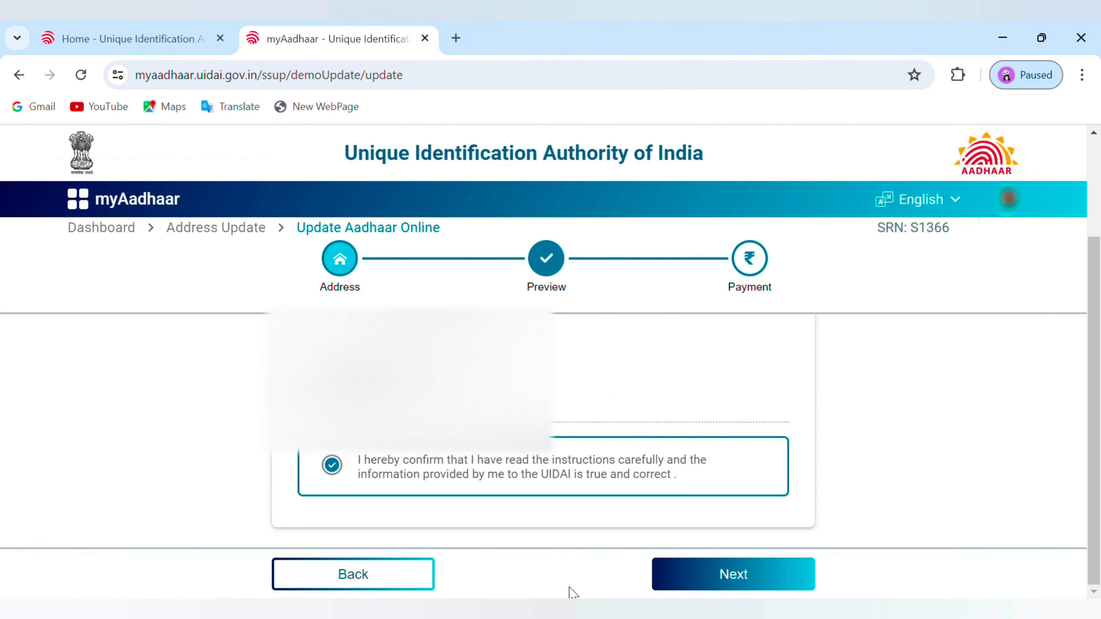
Move on to the payment step and review the ₹50 update charge
left_click(755, 588)
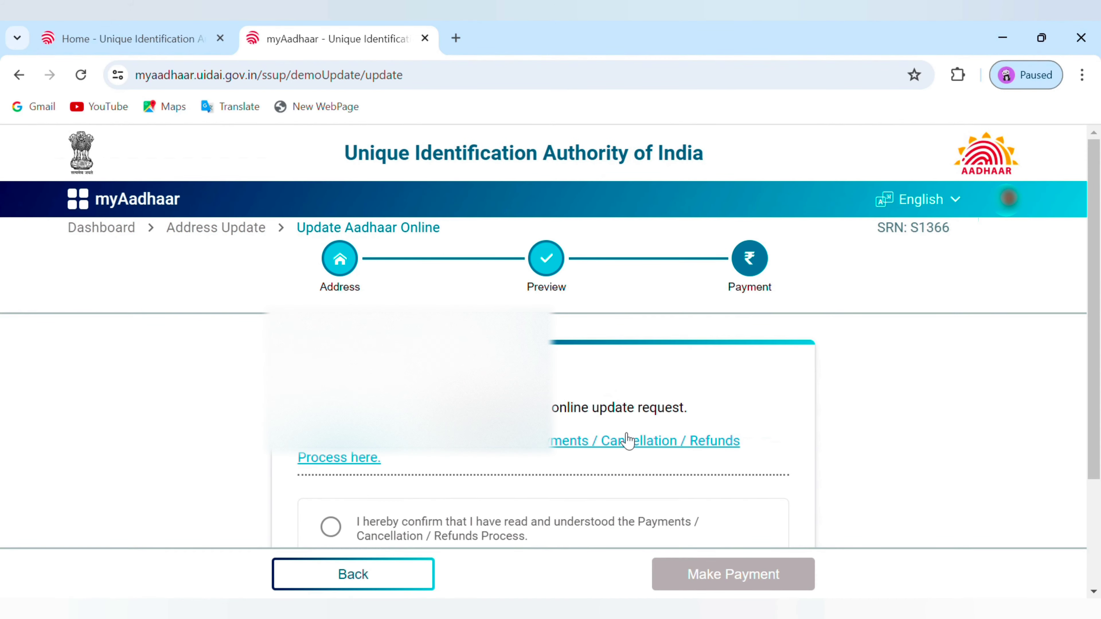
double_click(451, 393)
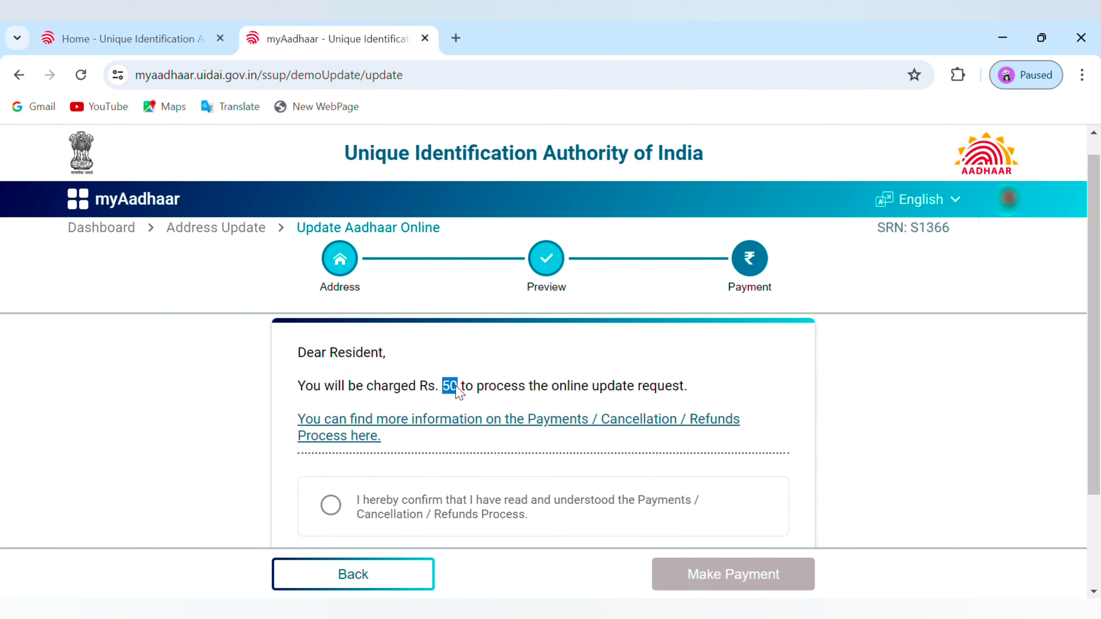
scroll(442, 423, "down", 3)
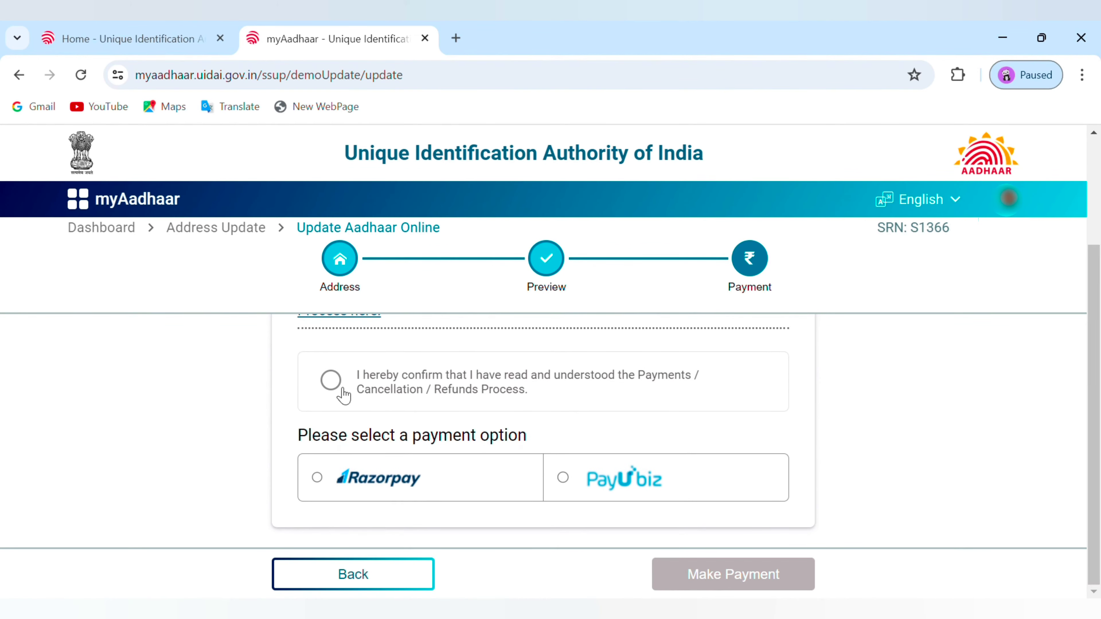
Accept the payments, cancellation and refunds terms and pay via Razorpay
left_click(332, 380)
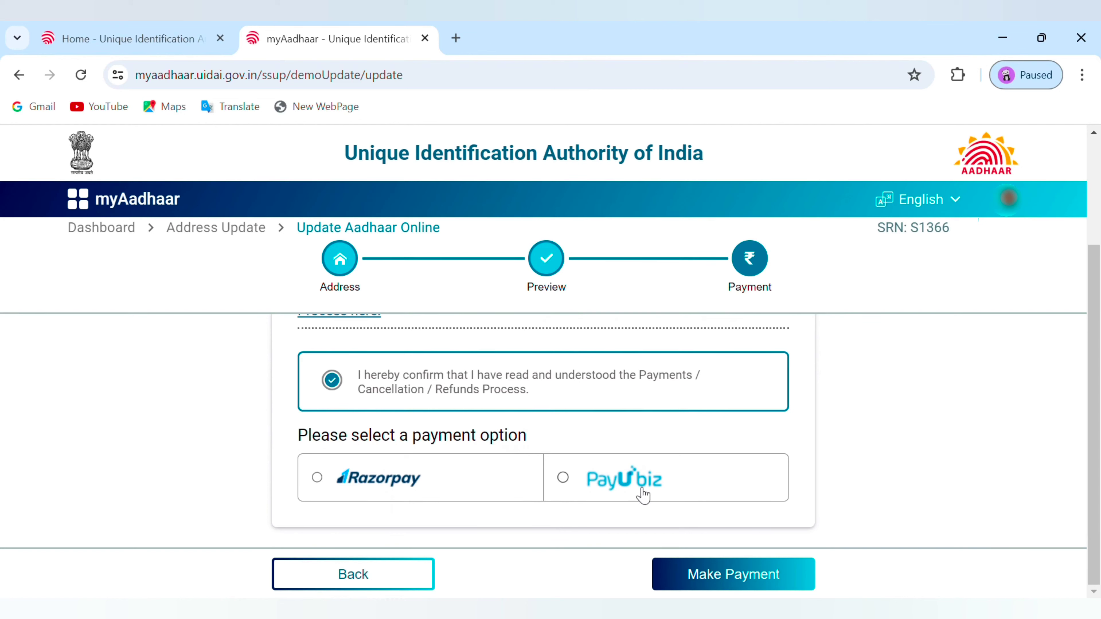
left_click(317, 477)
left_click(774, 590)
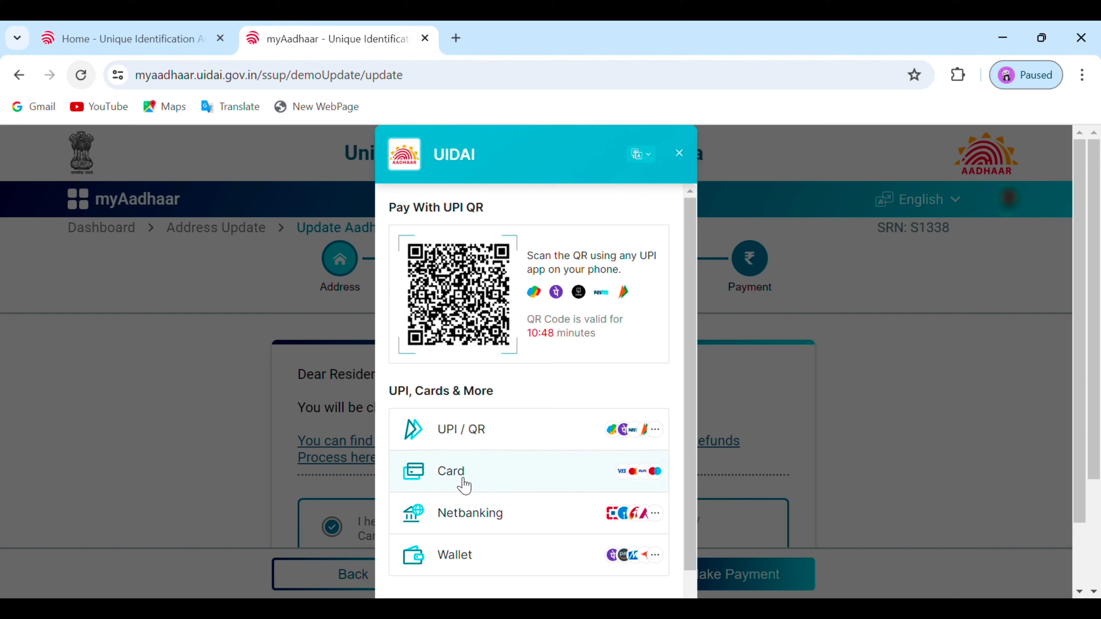
Try Card in the Razorpay window, then return to the payment method list
left_click(444, 484)
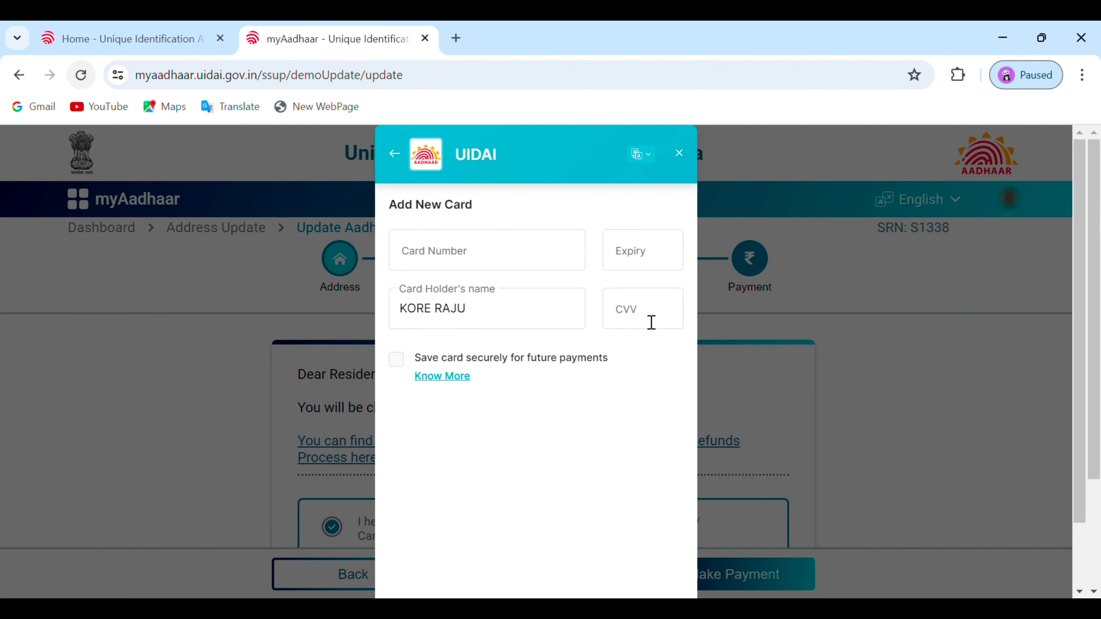
key("alt+Left")
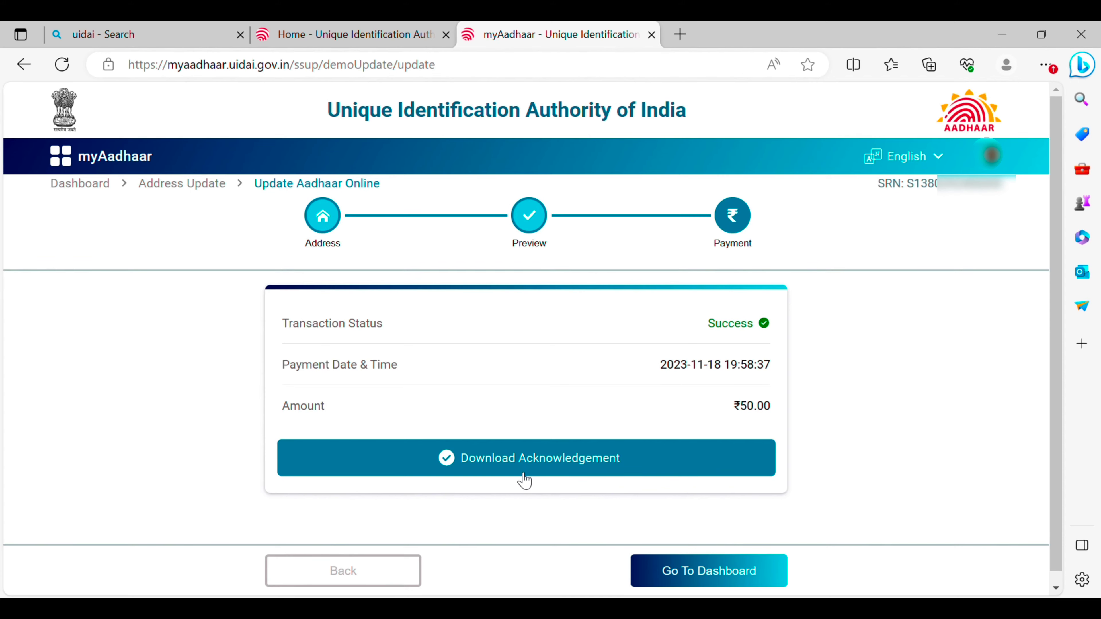
Download the INR 50.00 ADDRESS acknowledgement slip, check its service request number, then return to myAadhaar
left_click(562, 475)
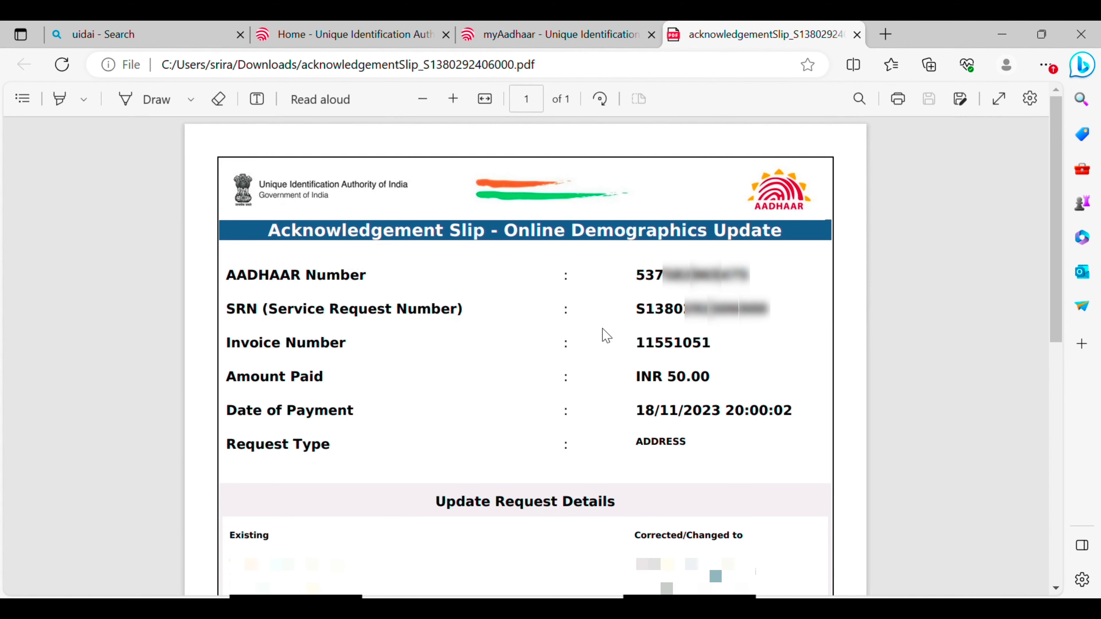
double_click(678, 319)
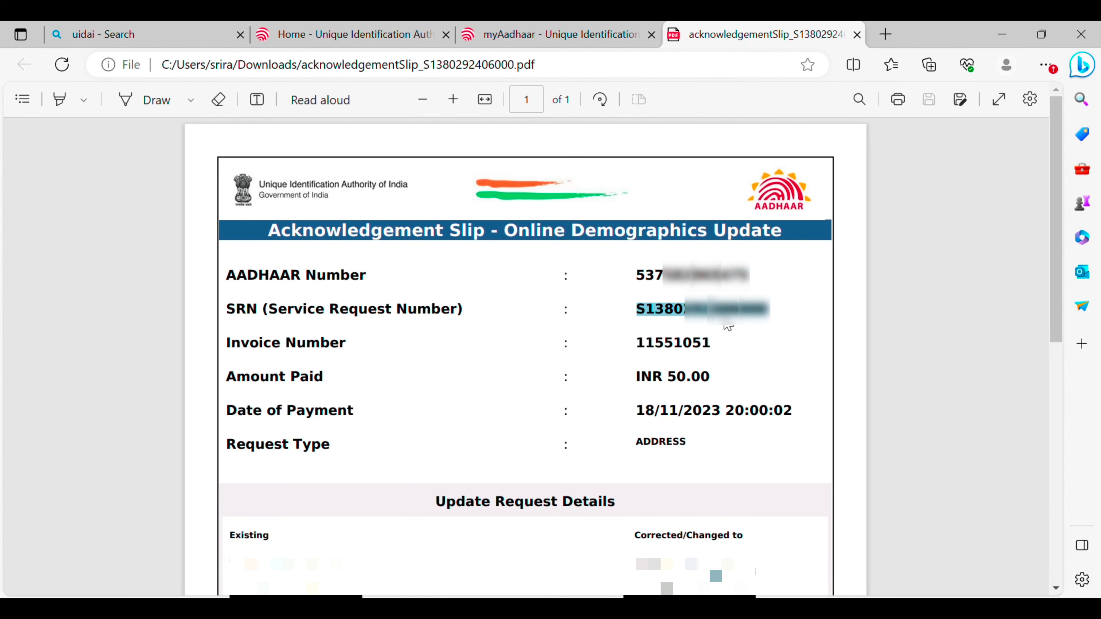
left_click(550, 33)
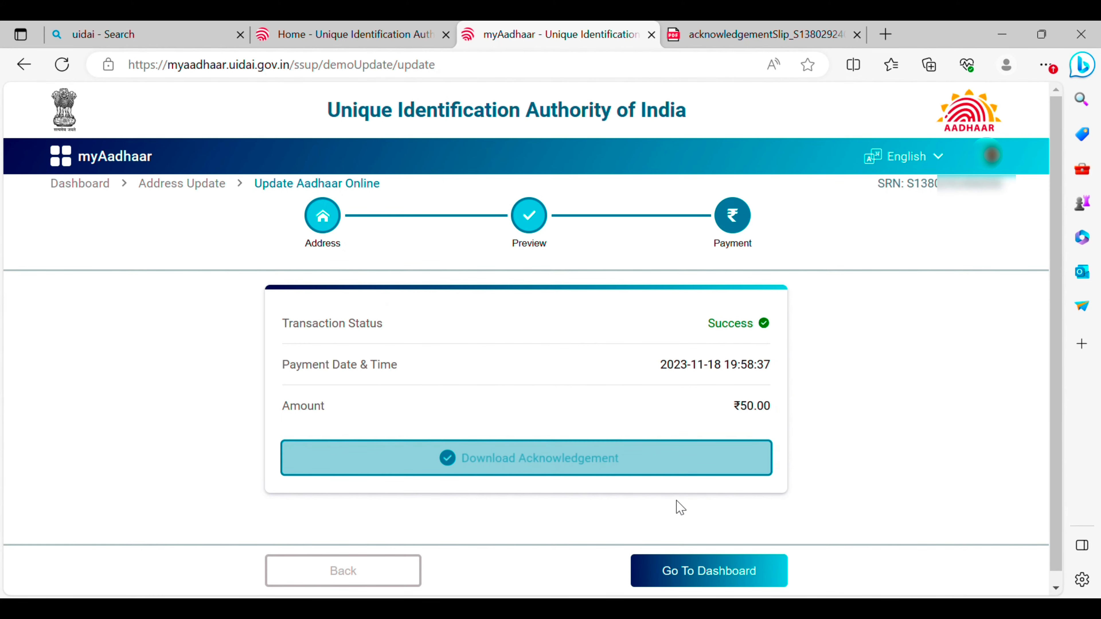
Return to the myAadhaar dashboard and scroll down to the Requests list
left_click(712, 585)
scroll(631, 494, "down", 5)
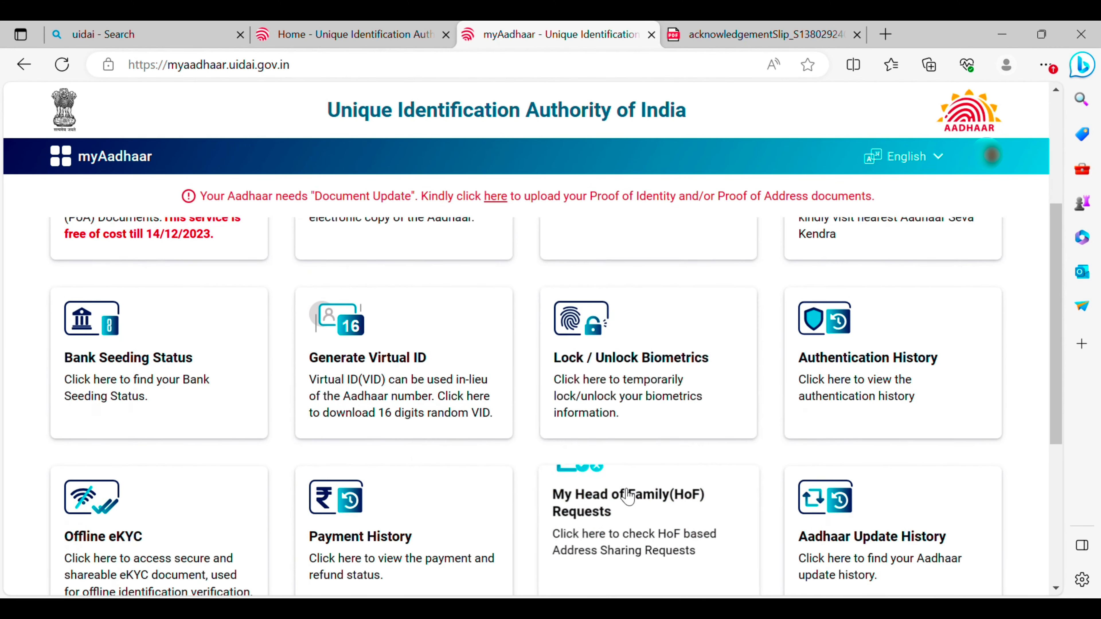
scroll(628, 496, "down", 5)
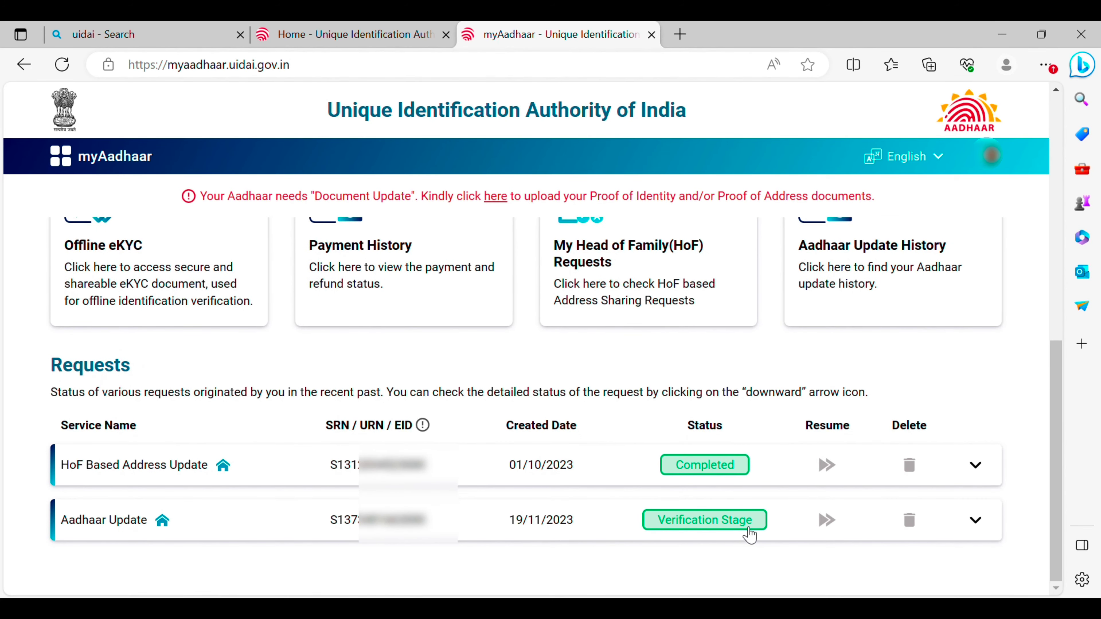
Expand the 19/11/2023 Aadhaar Update request to show its Verification Stage tracker
left_click(975, 520)
scroll(218, 537, "down", 3)
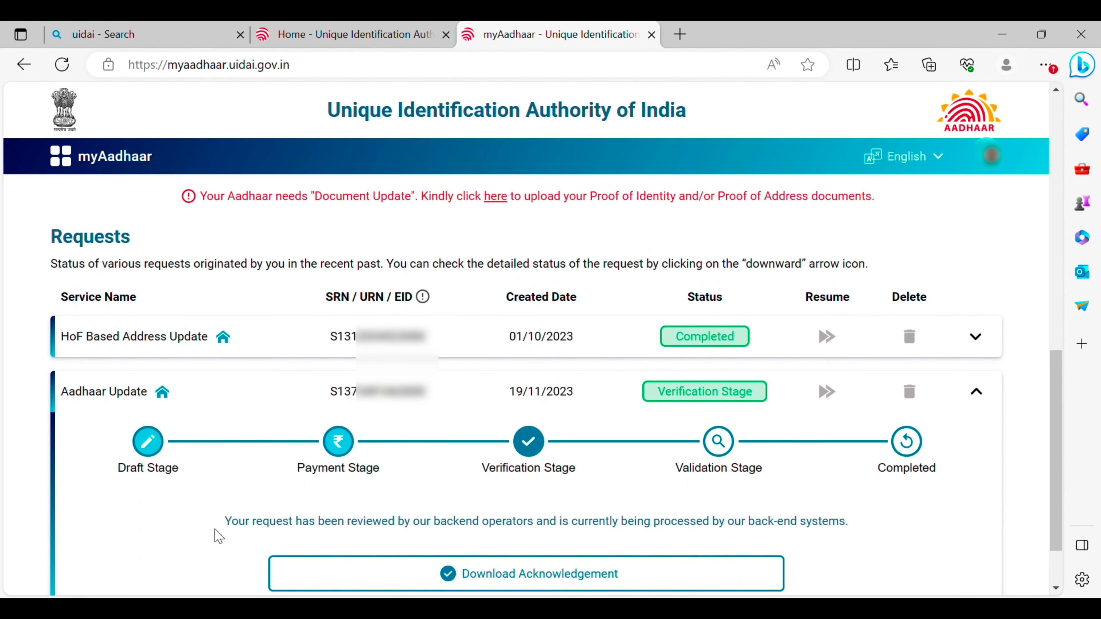
left_click_drag(214, 530, 855, 526)
left_click(624, 512)
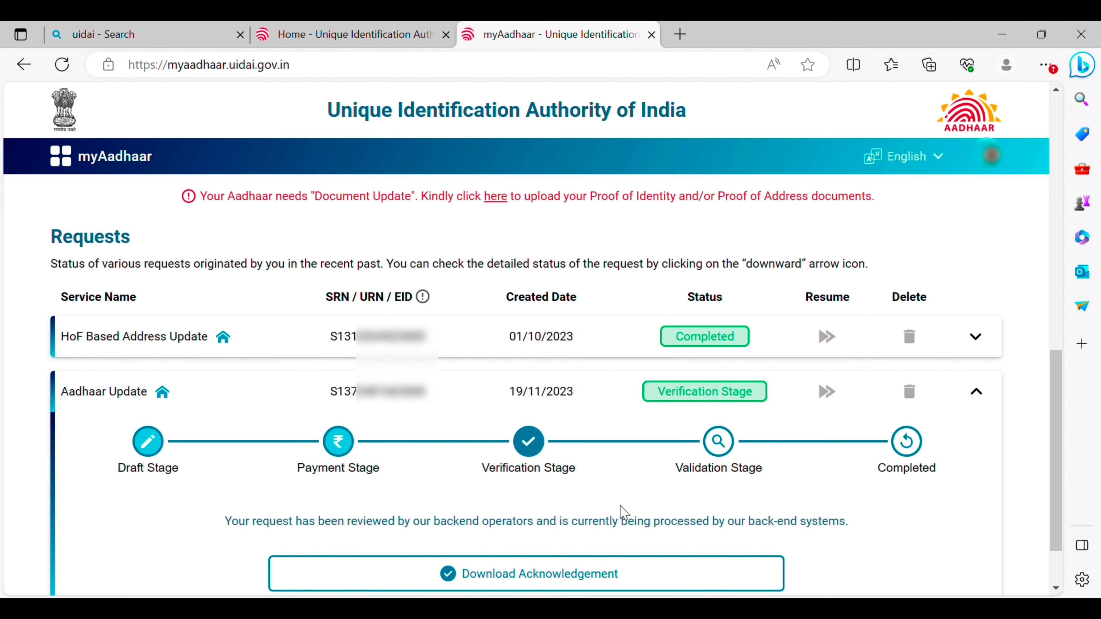